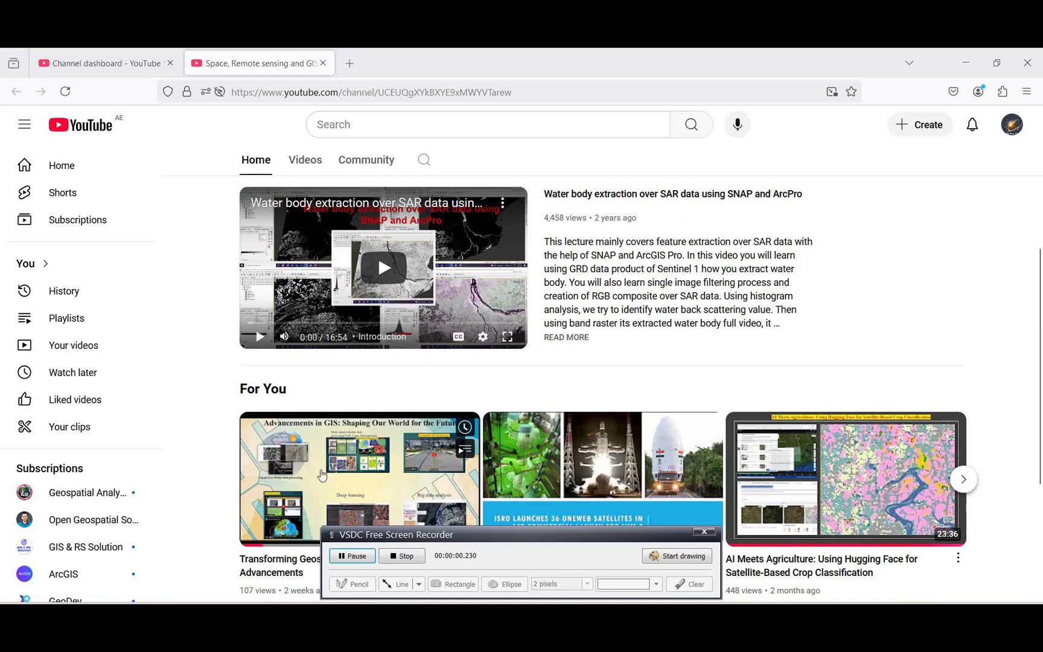
- Switch to SNAP and open the product S1A_IW_GRDH_1SDV_20190521T160516_20190521T160541_027328_03150B_B8E6.SAFE.zip from the oil spill test demo folder
{"action": "left_click_drag", "start_coordinate": [506, 540], "coordinate": [506, 621]}
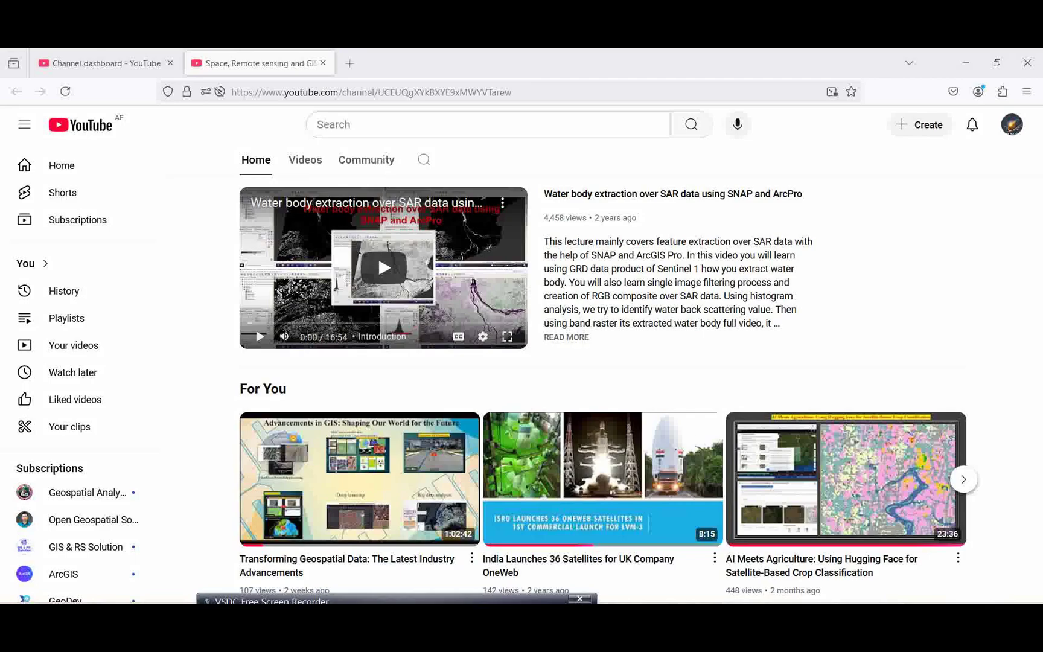
{"action": "mouse_move", "coordinate": [731, 622]}
{"action": "left_click", "coordinate": [730, 549]}
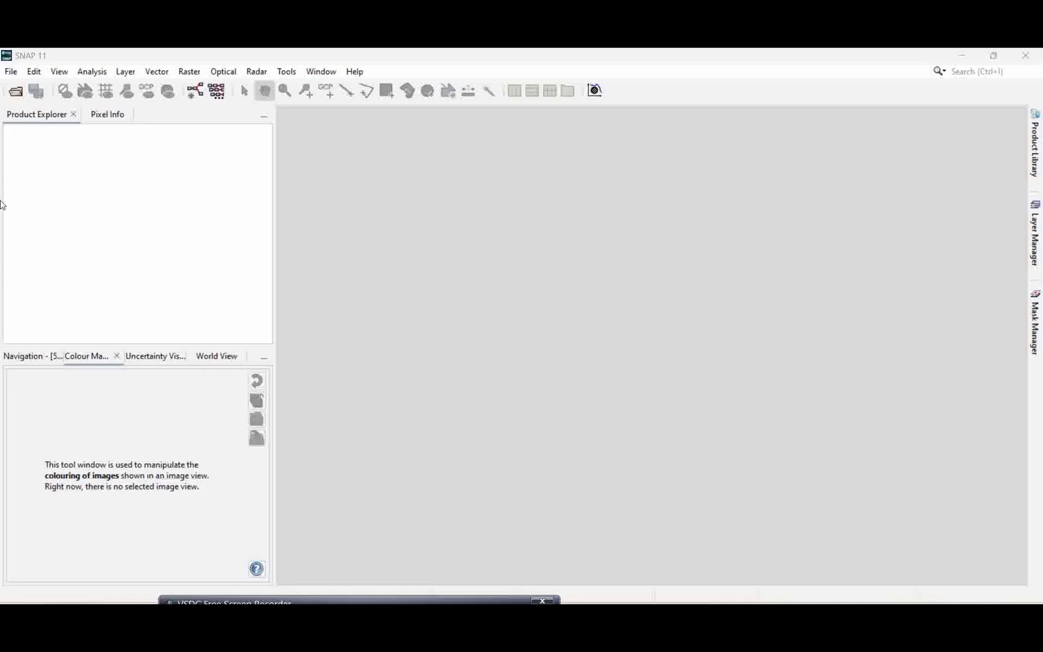
{"action": "left_click", "coordinate": [15, 96]}
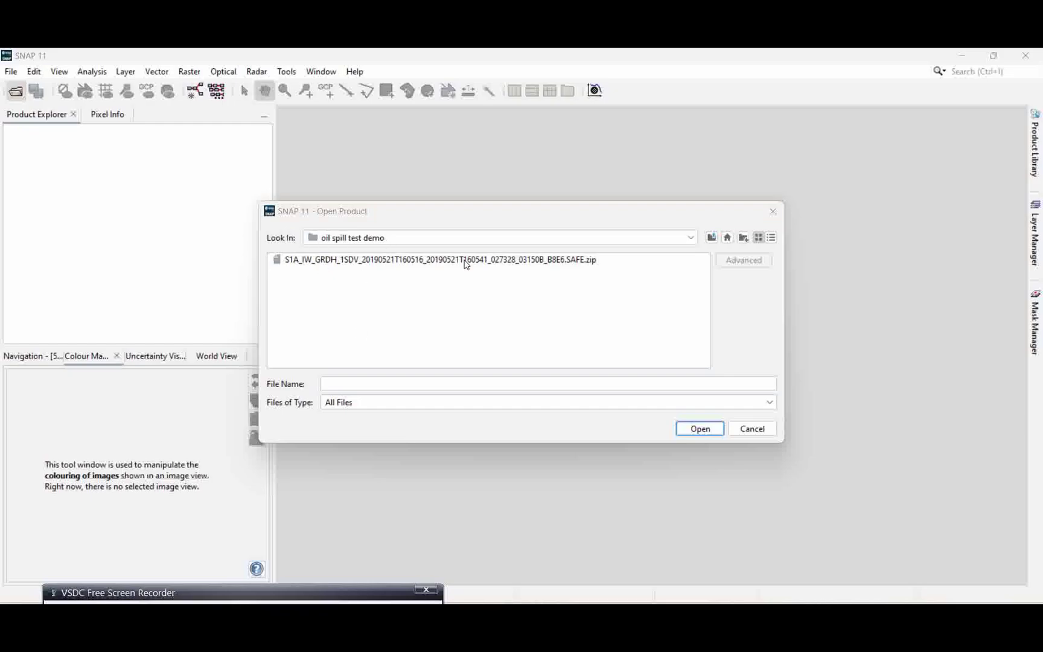
{"action": "left_click", "coordinate": [374, 260]}
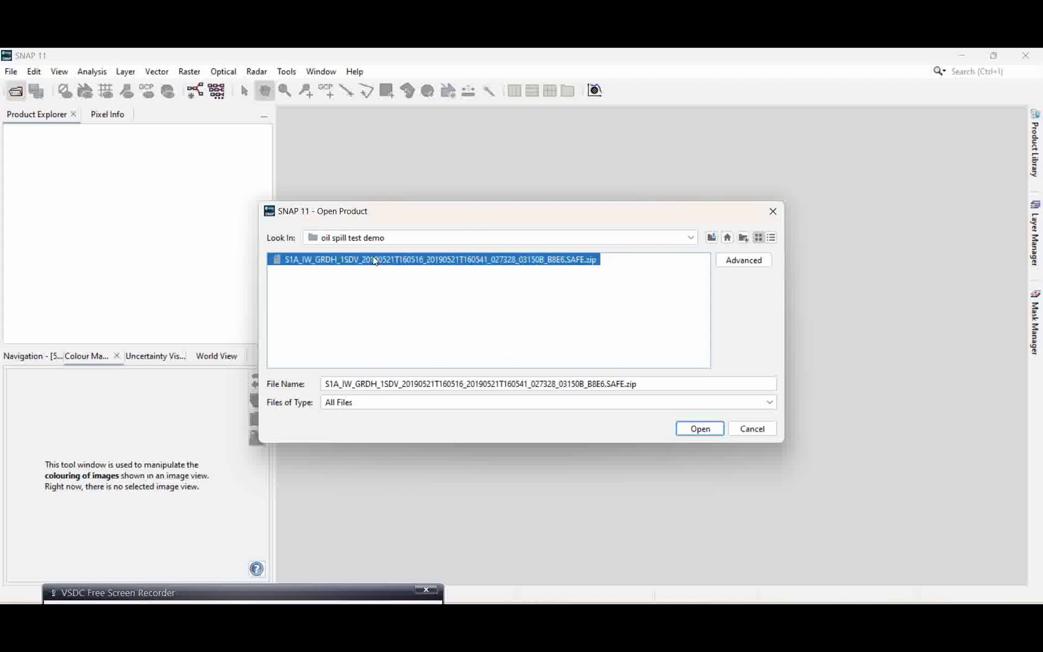
{"action": "left_click", "coordinate": [699, 429]}
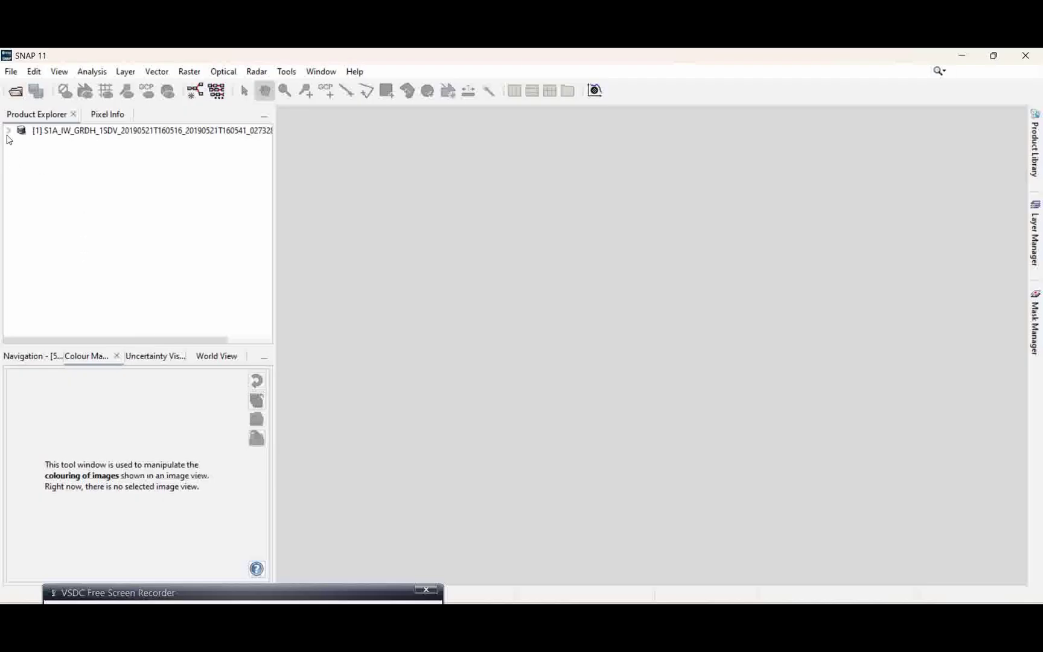
- Display the Amplitude_VV band of the opened Sentinel-1 product
{"action": "left_click", "coordinate": [8, 131]}
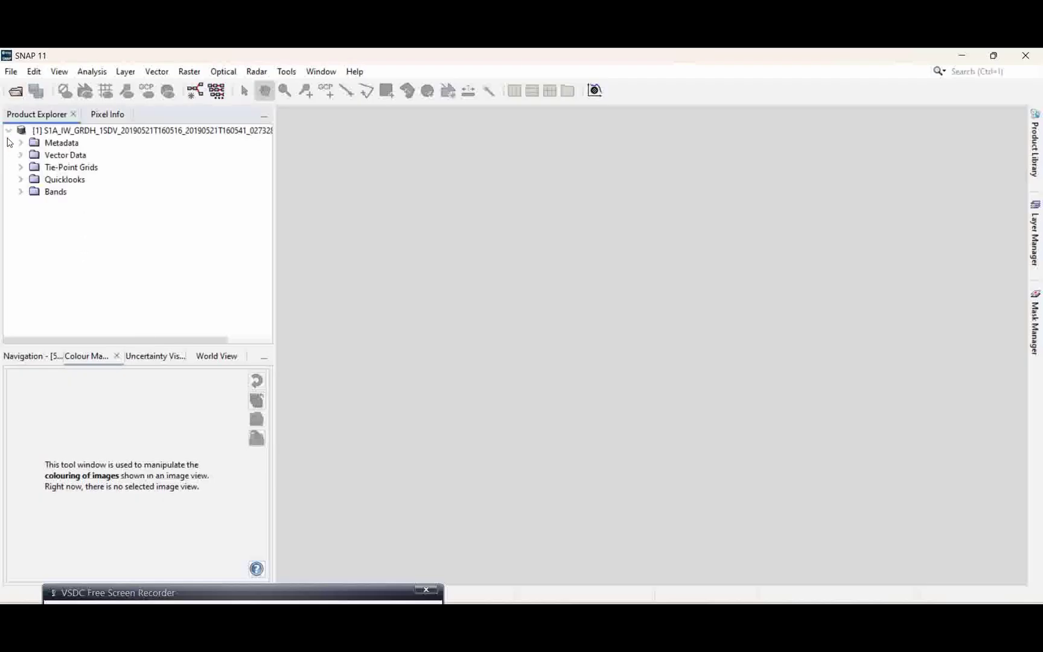
{"action": "left_click", "coordinate": [20, 192]}
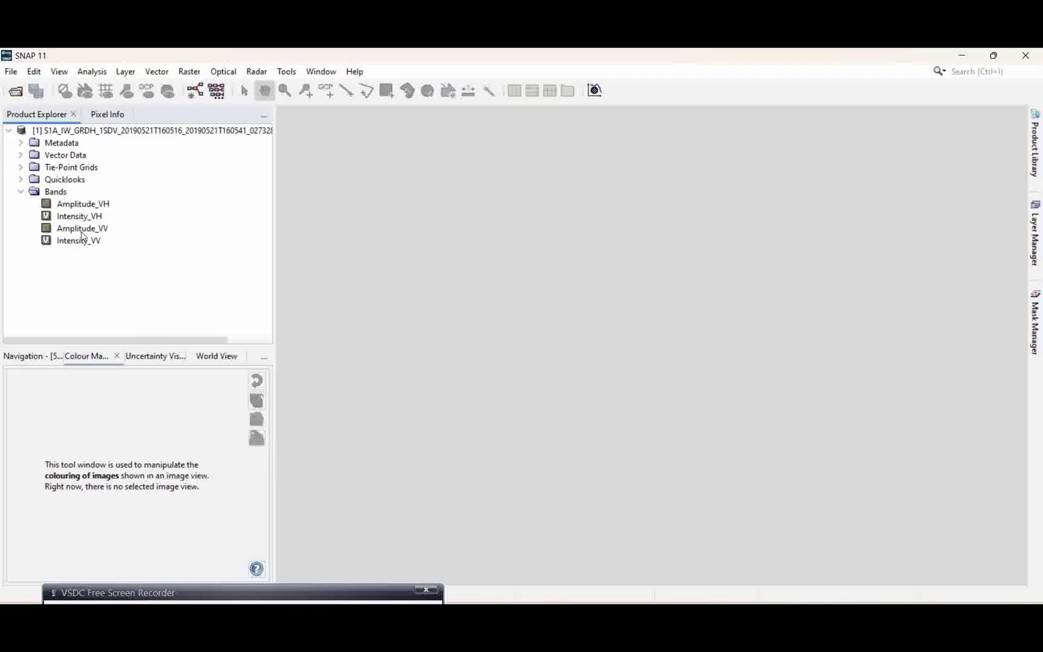
{"action": "double_click", "coordinate": [81, 229]}
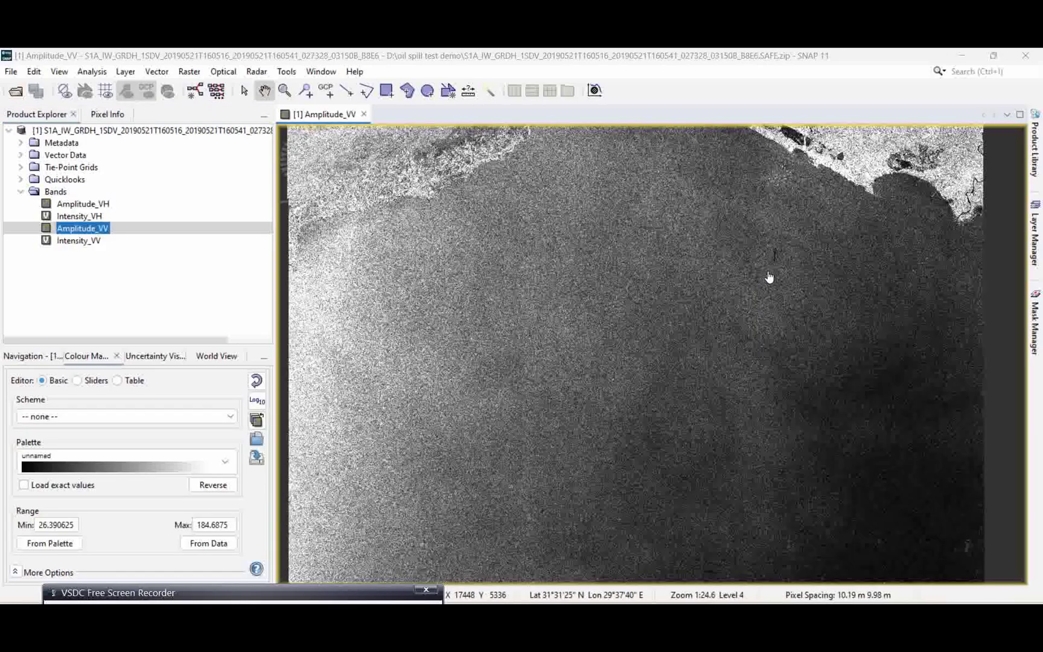
- Frame the dark elongated slick and the bright targets around it closely in the Amplitude_VV image
{"action": "scroll", "coordinate": [613, 291], "scroll_direction": "up", "scroll_amount": 1}
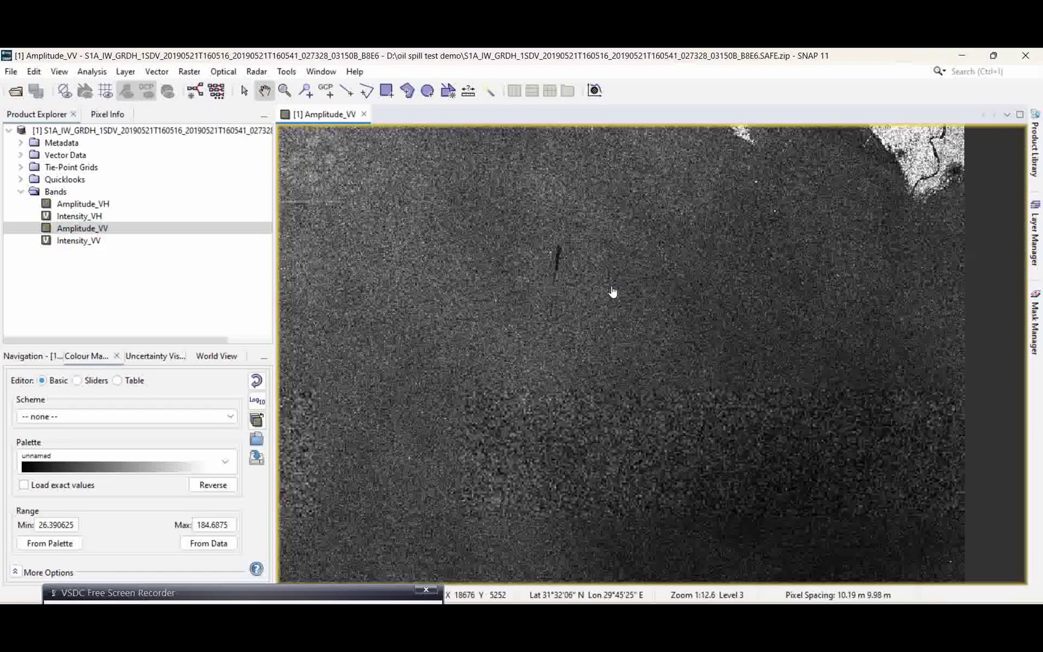
{"action": "scroll", "coordinate": [613, 291], "scroll_direction": "up", "scroll_amount": 2}
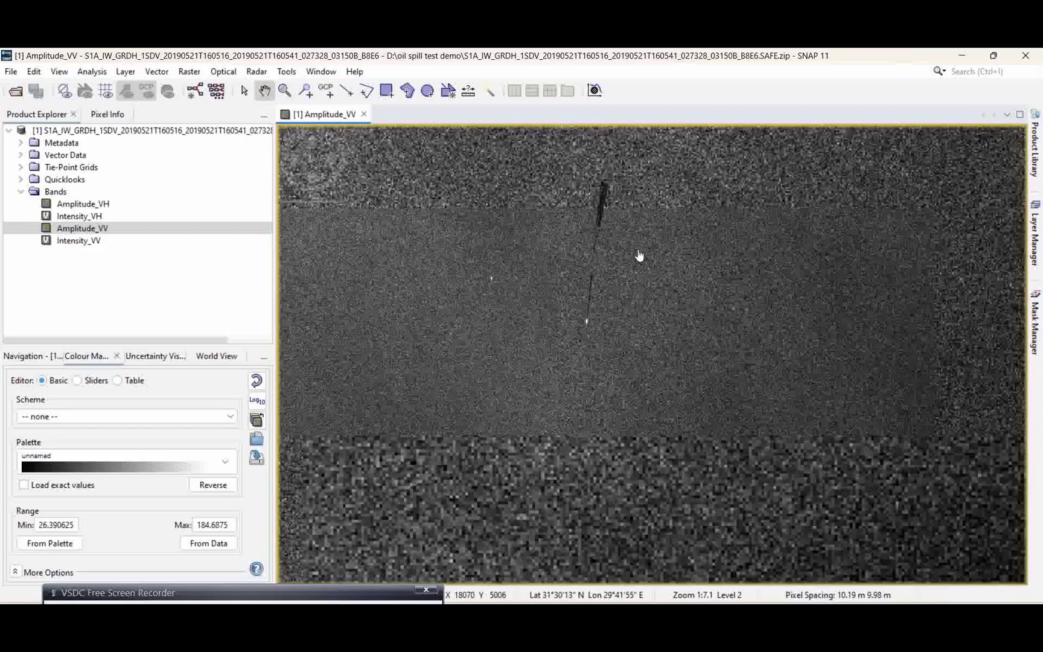
{"action": "scroll", "coordinate": [639, 256], "scroll_direction": "up", "scroll_amount": 1}
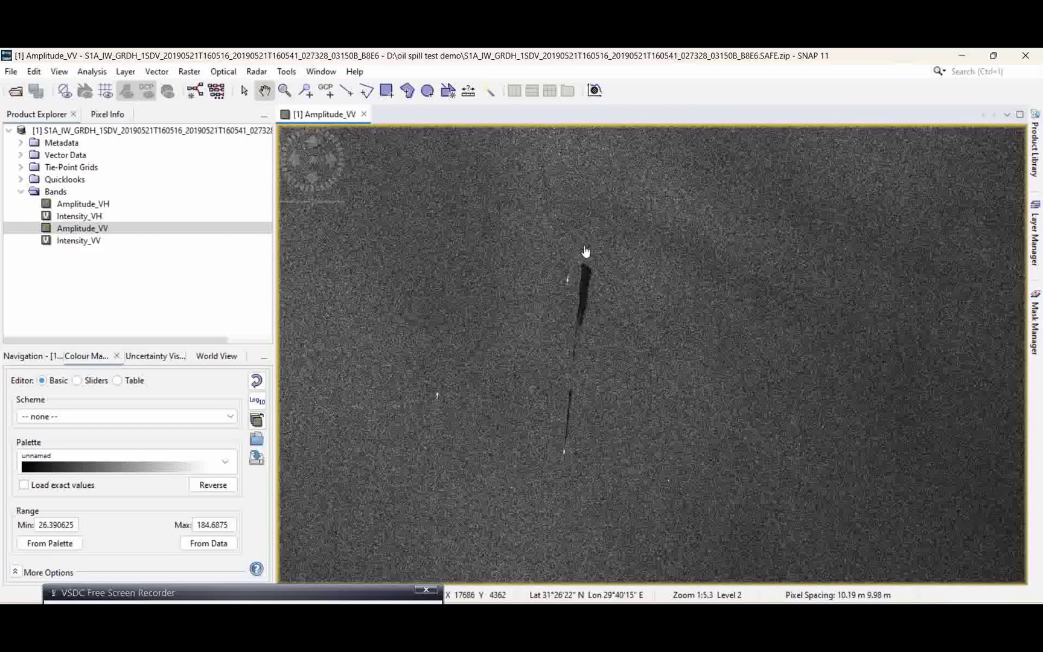
{"action": "scroll", "coordinate": [613, 335], "scroll_direction": "up", "scroll_amount": 1}
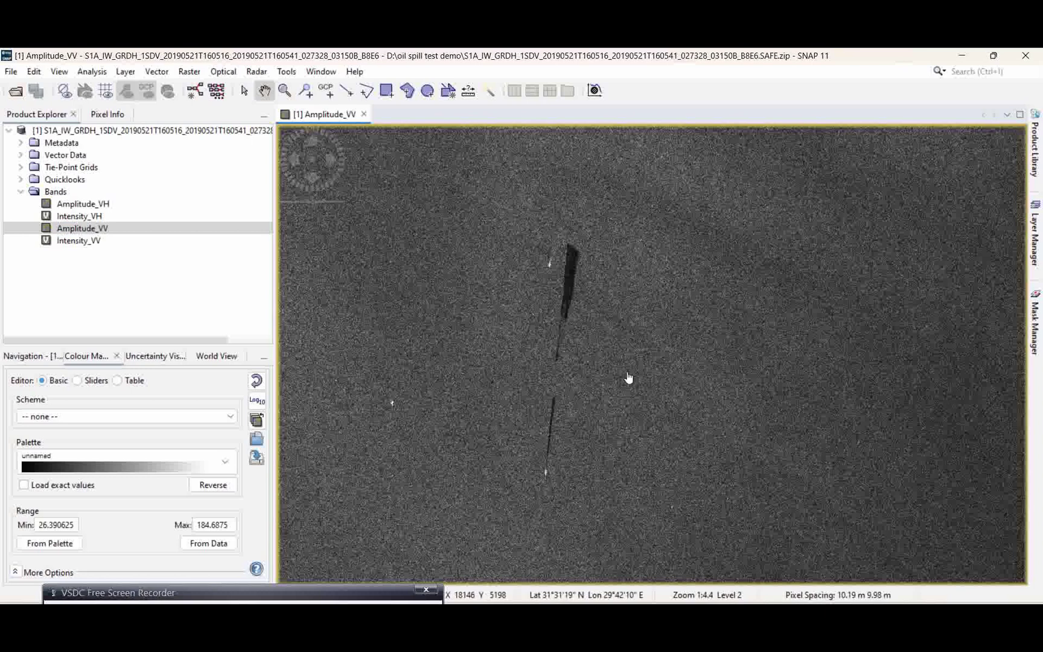
{"action": "left_click_drag", "start_coordinate": [570, 398], "coordinate": [597, 380]}
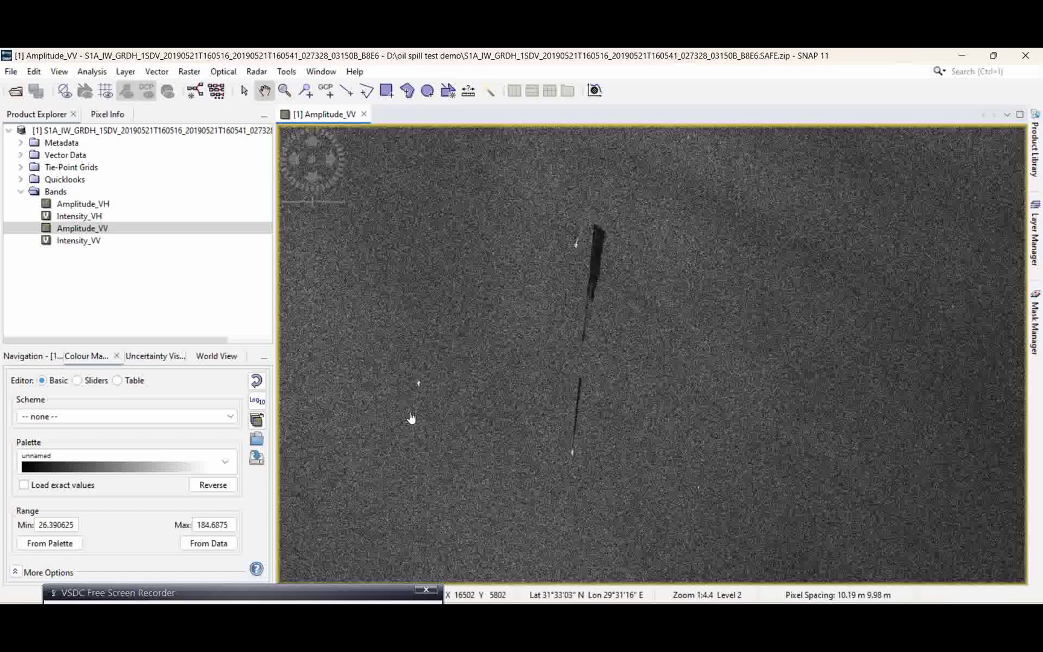
{"action": "scroll", "coordinate": [581, 344], "scroll_direction": "up", "scroll_amount": 3}
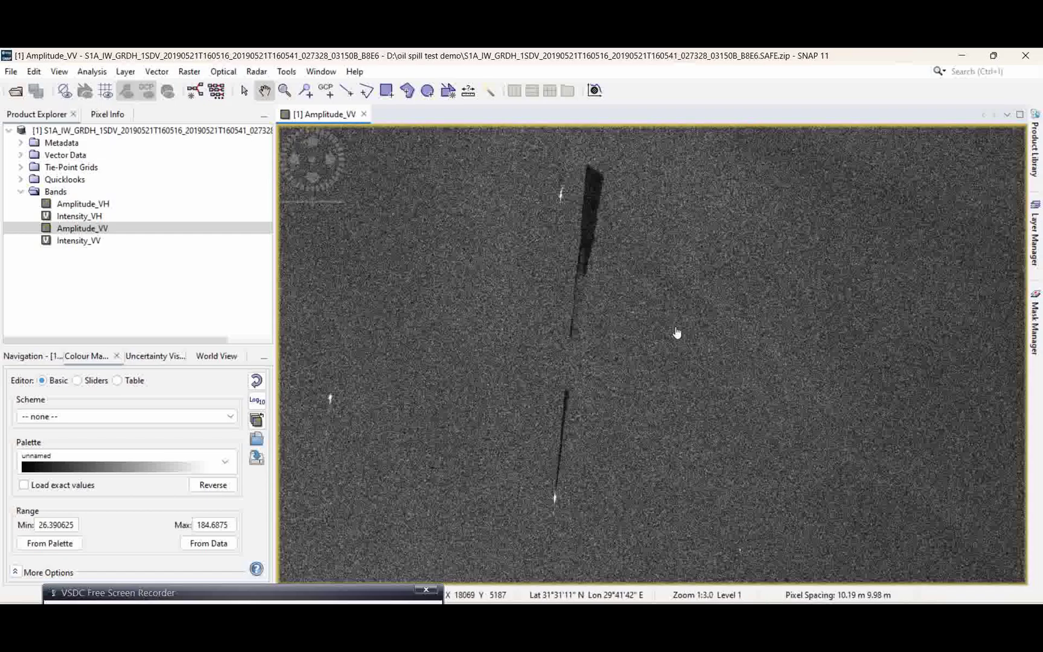
{"action": "scroll", "coordinate": [640, 354], "scroll_direction": "up", "scroll_amount": 3}
{"action": "left_click_drag", "start_coordinate": [646, 352], "coordinate": [798, 357]}
{"action": "scroll", "coordinate": [789, 360], "scroll_direction": "up", "scroll_amount": 1}
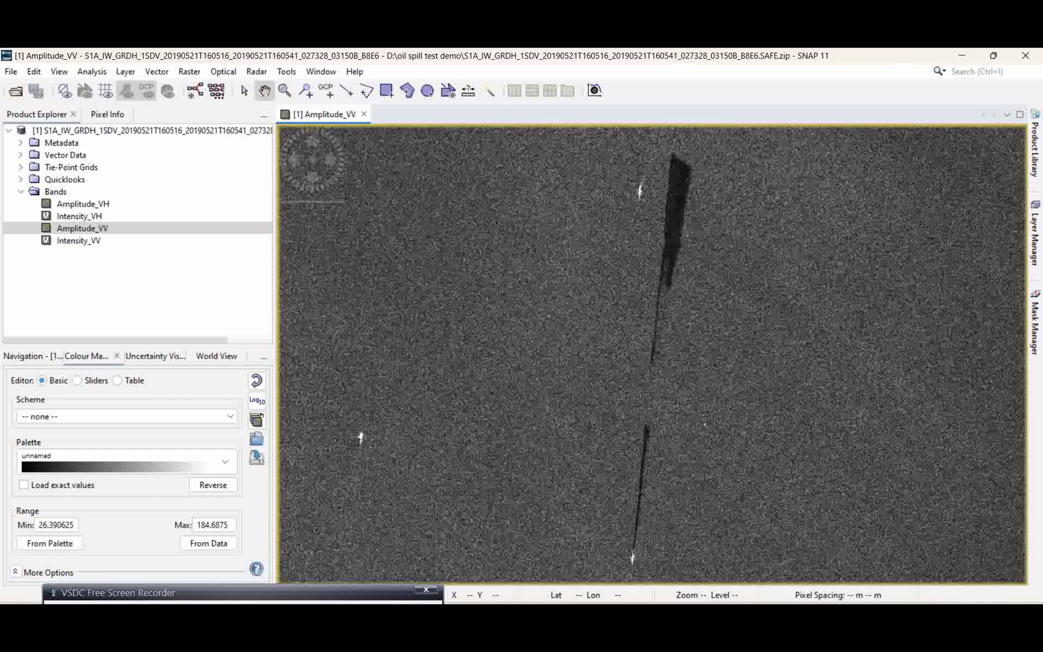
- Create a spatial subset of the original product from the displayed area, scene X 16,221 to 18,980 and Y 4,352 to 6,045
{"action": "left_click", "coordinate": [151, 130]}
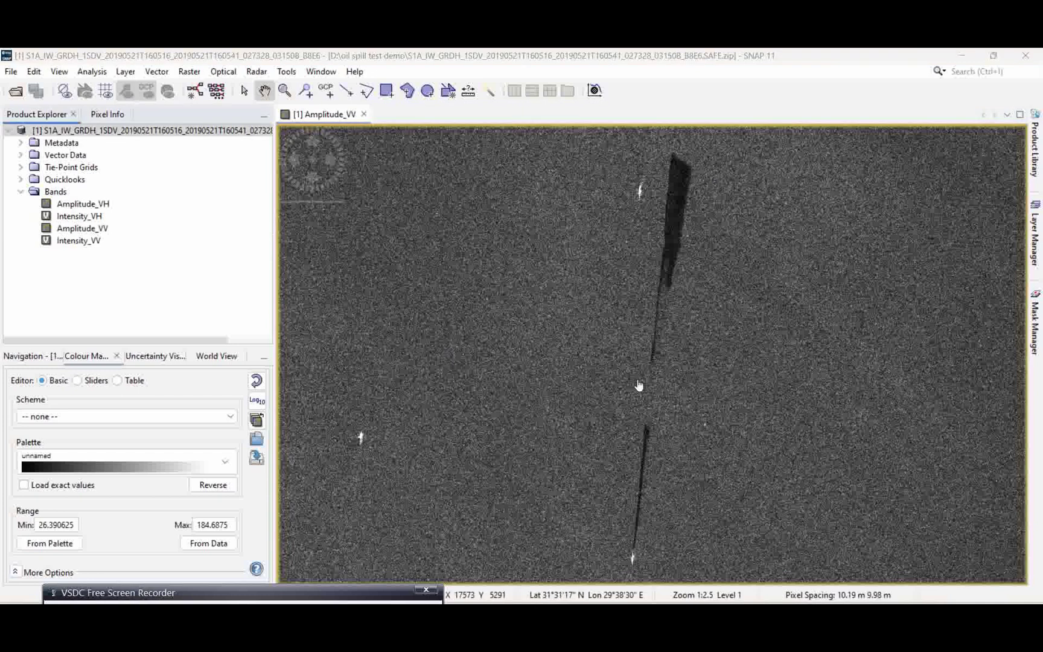
{"action": "left_click", "coordinate": [189, 73]}
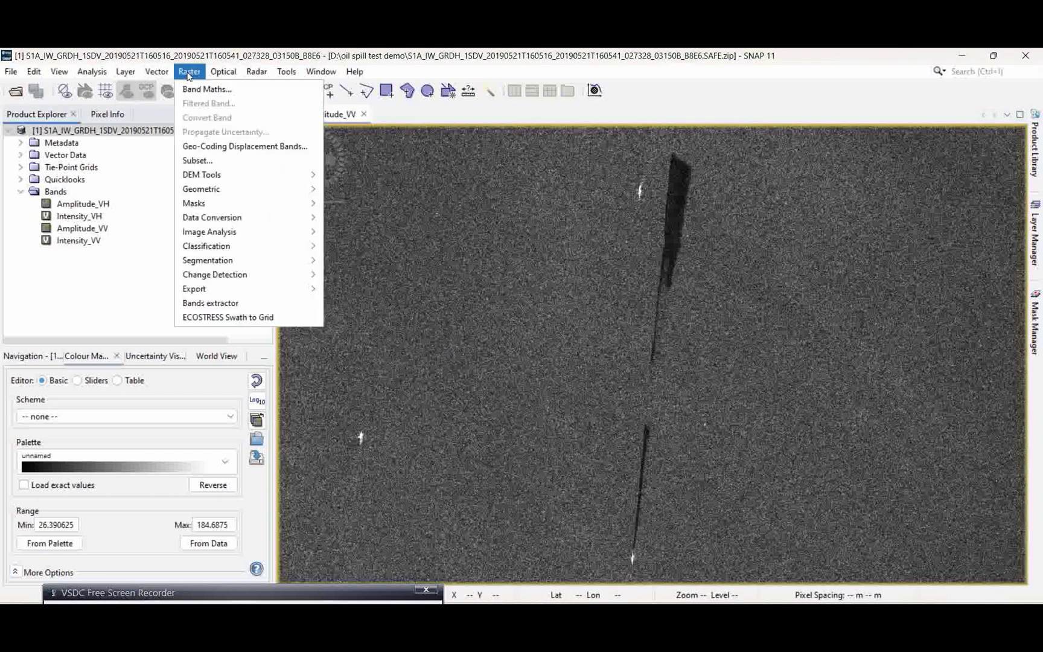
{"action": "left_click", "coordinate": [198, 160]}
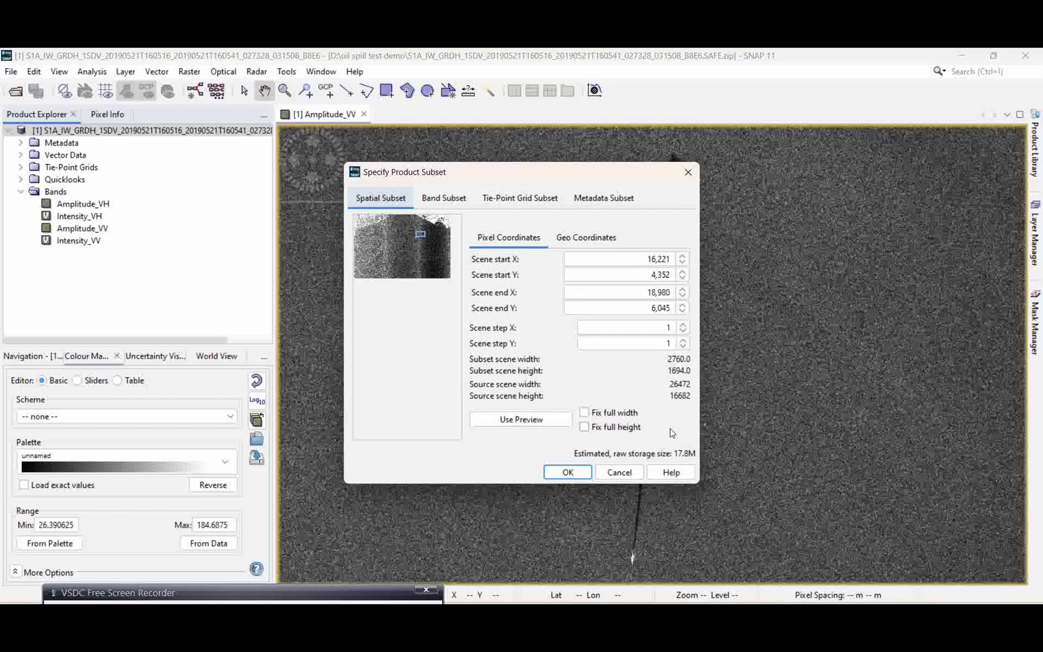
{"action": "left_click_drag", "start_coordinate": [490, 174], "coordinate": [448, 203]}
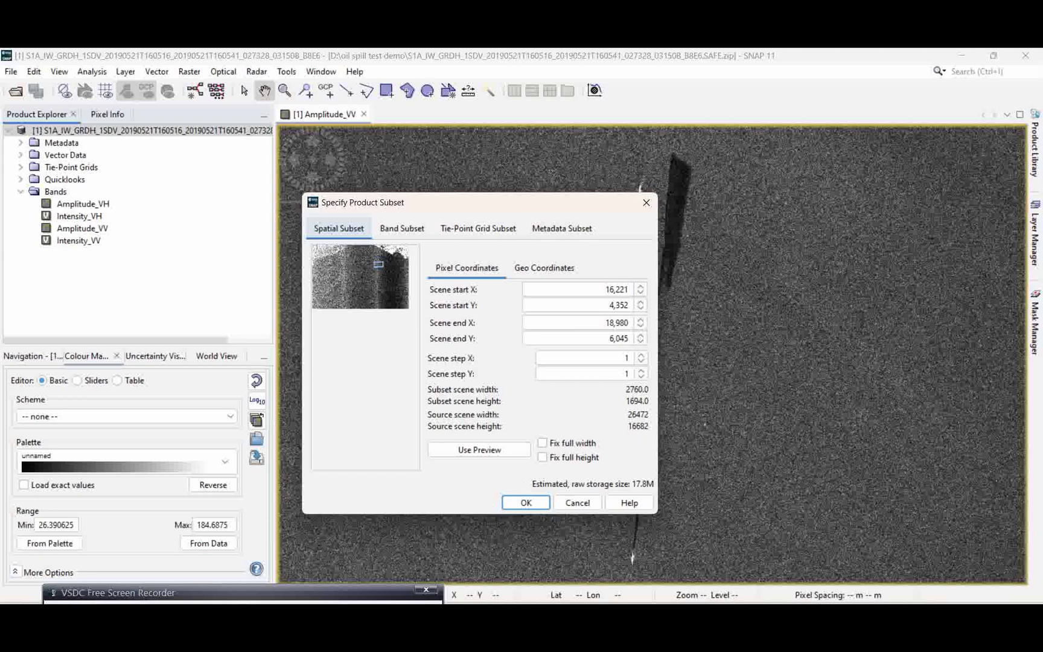
{"action": "left_click", "coordinate": [526, 502]}
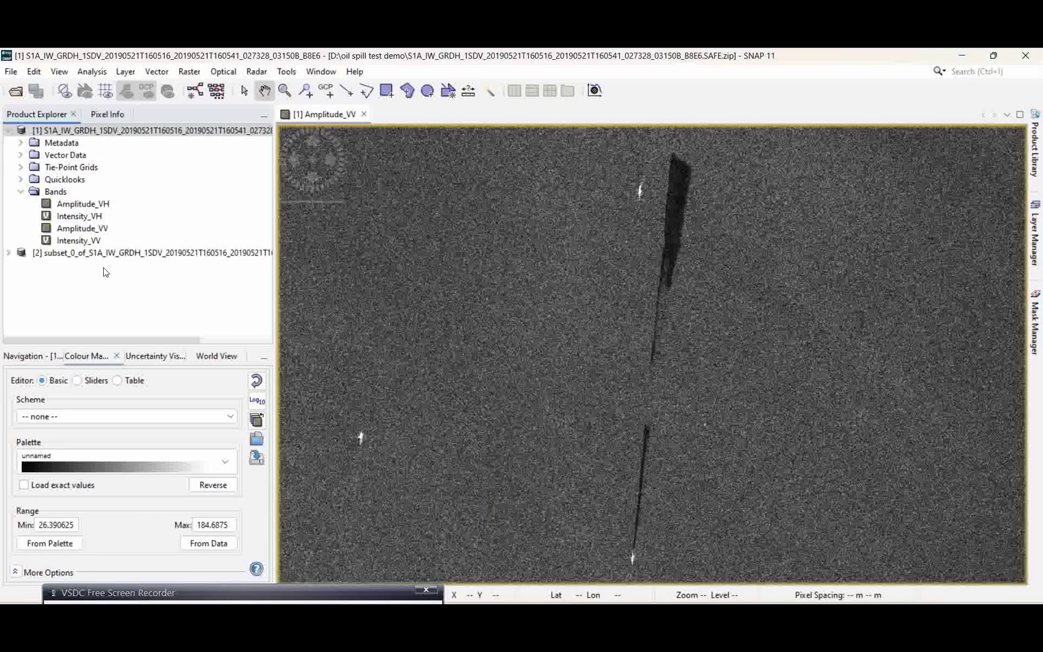
- Close the original product's image view and display the subset product's Amplitude_VV band to inspect the slick
{"action": "left_click", "coordinate": [363, 114]}
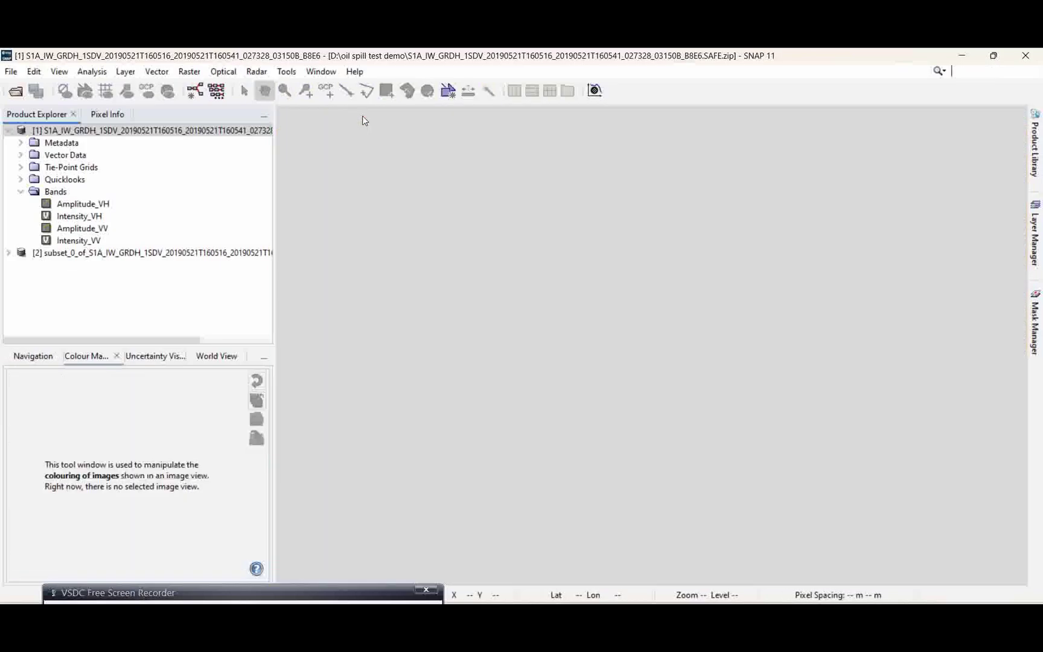
{"action": "left_click", "coordinate": [8, 252]}
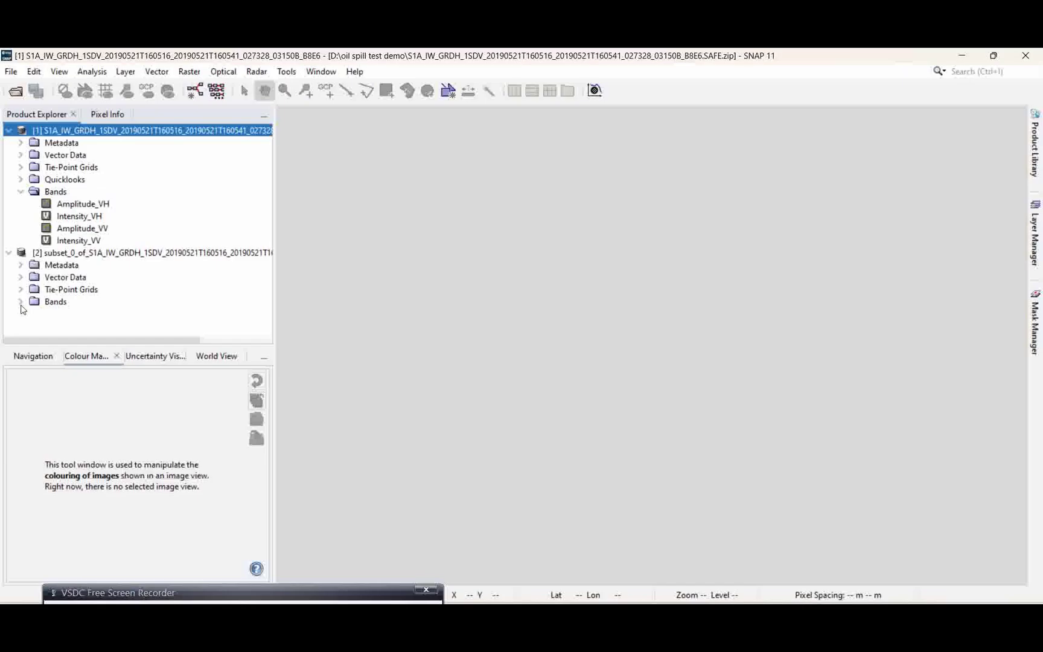
{"action": "left_click", "coordinate": [20, 301]}
{"action": "double_click", "coordinate": [79, 318]}
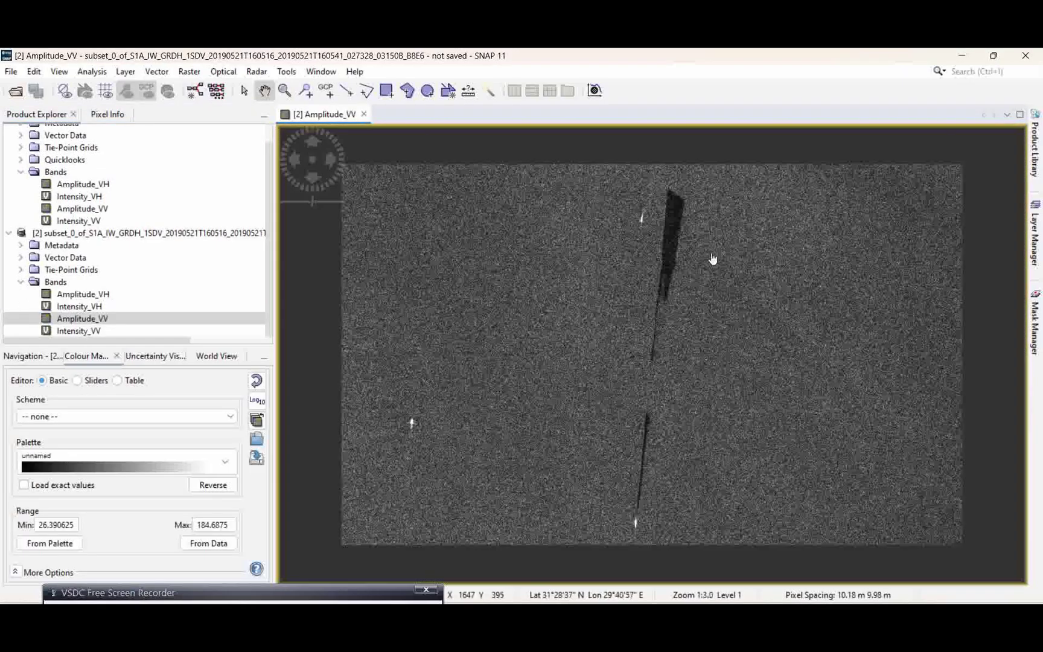
{"action": "scroll", "coordinate": [663, 385], "scroll_direction": "up", "scroll_amount": 3}
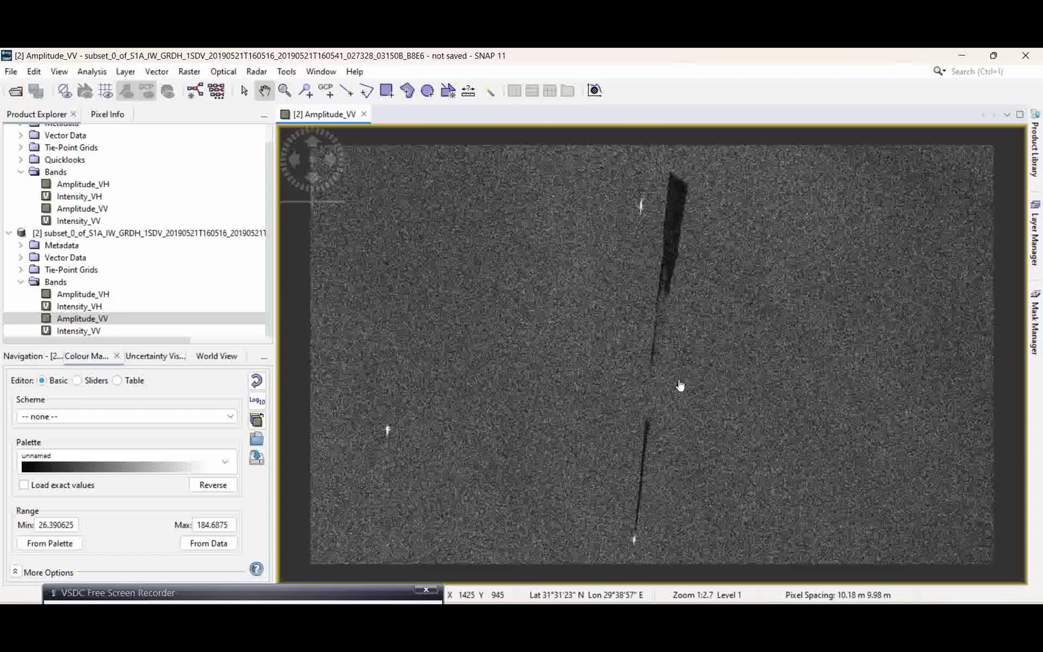
{"action": "left_click_drag", "start_coordinate": [743, 384], "coordinate": [752, 379]}
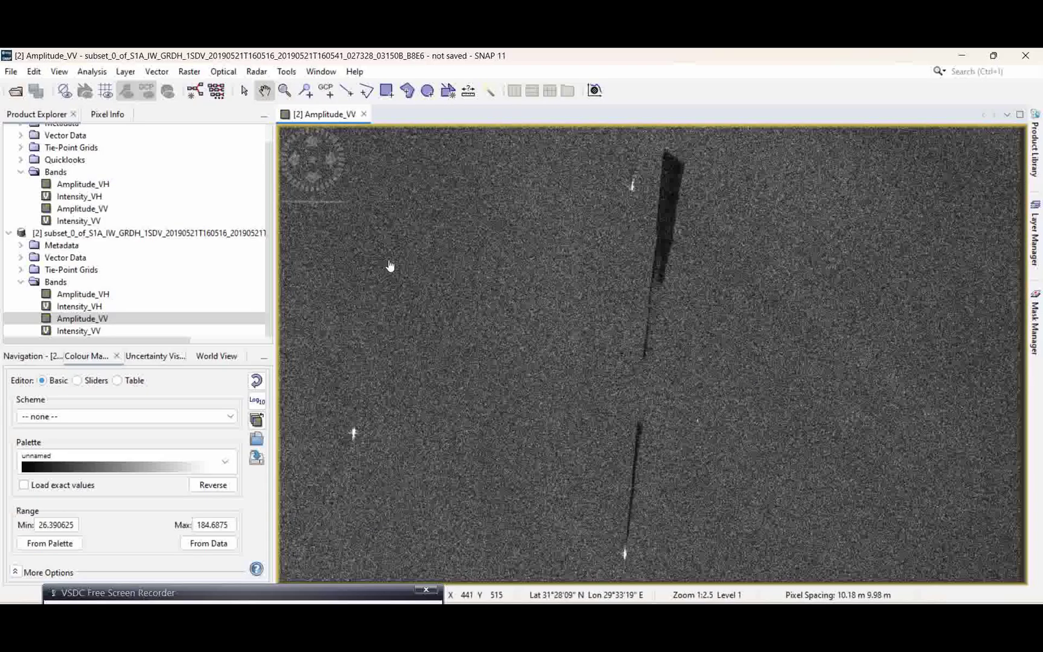
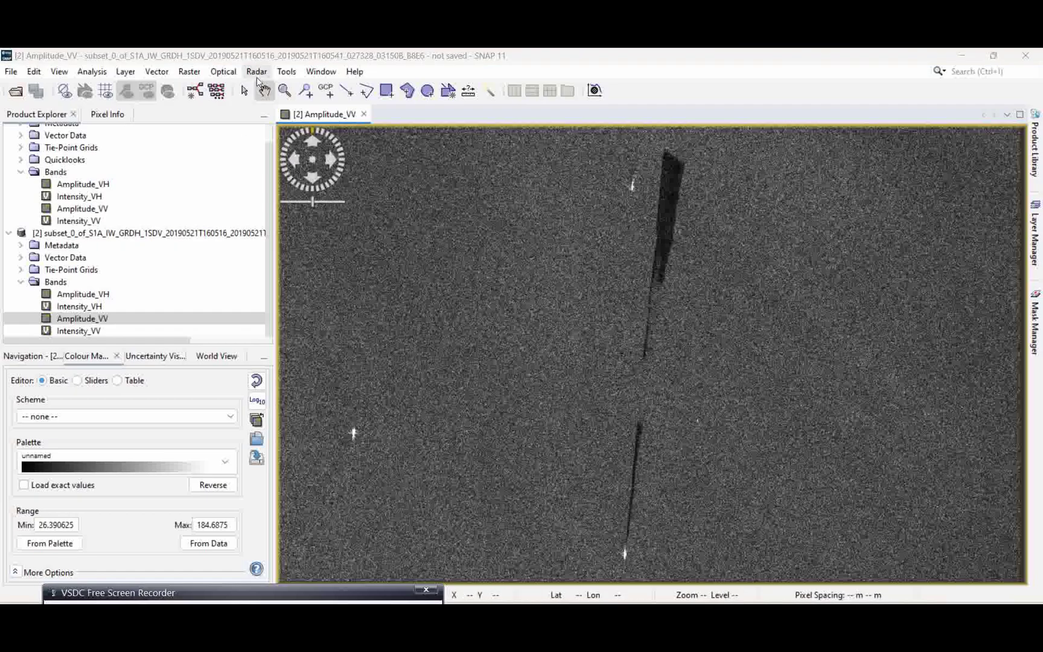
- Set up a Single Product Speckle Filter on the subset product and review its processing parameters
{"action": "left_click", "coordinate": [258, 73]}
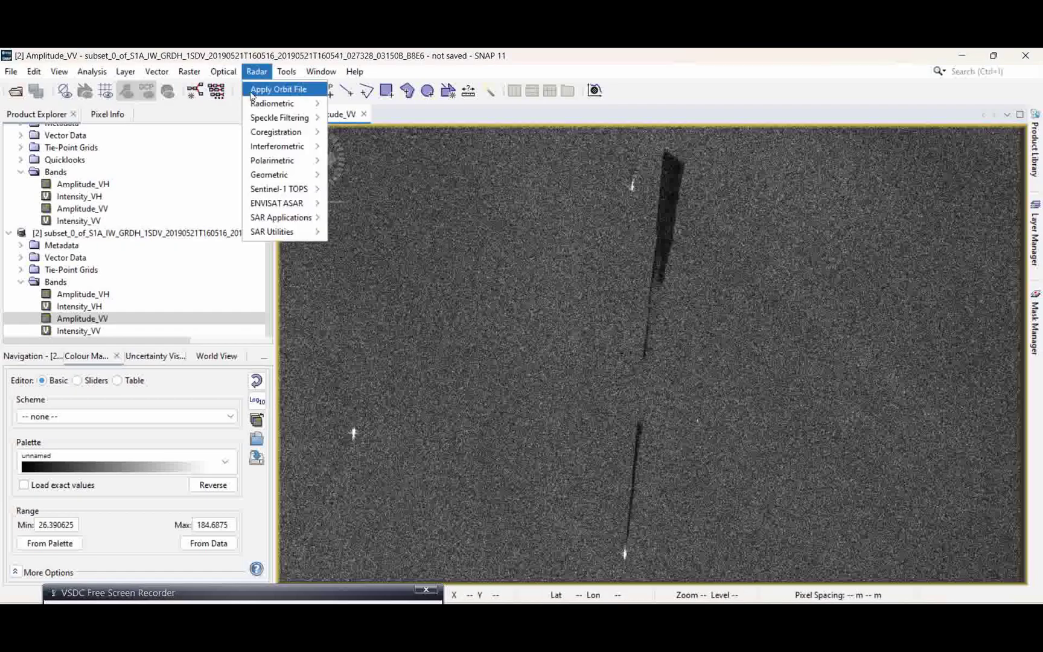
{"action": "mouse_move", "coordinate": [280, 118]}
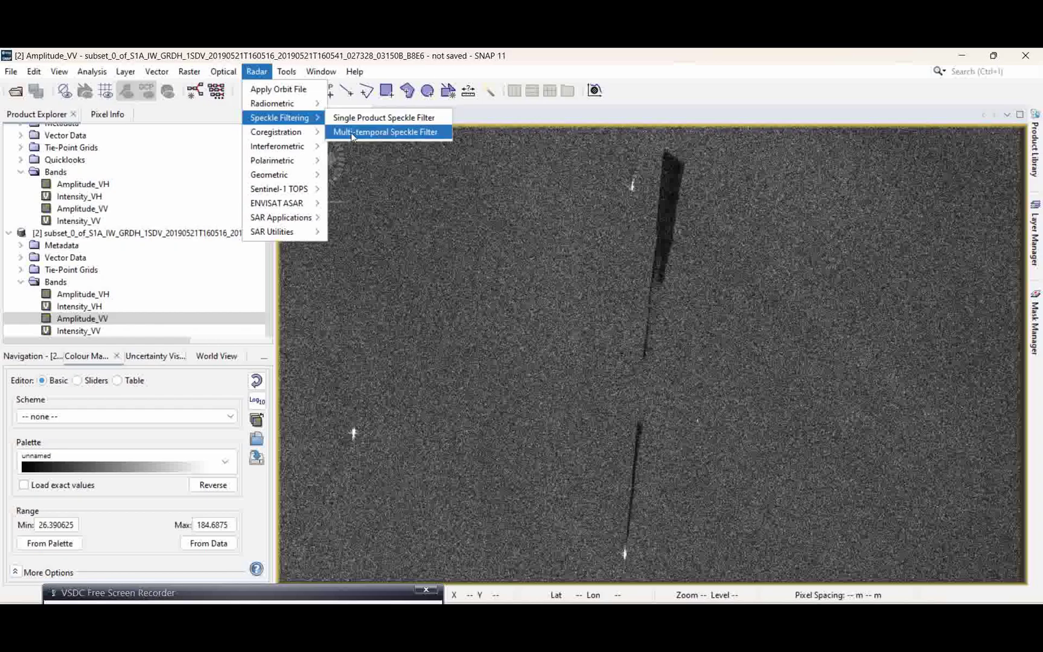
{"action": "left_click", "coordinate": [423, 120]}
{"action": "left_click_drag", "start_coordinate": [526, 183], "coordinate": [559, 177]}
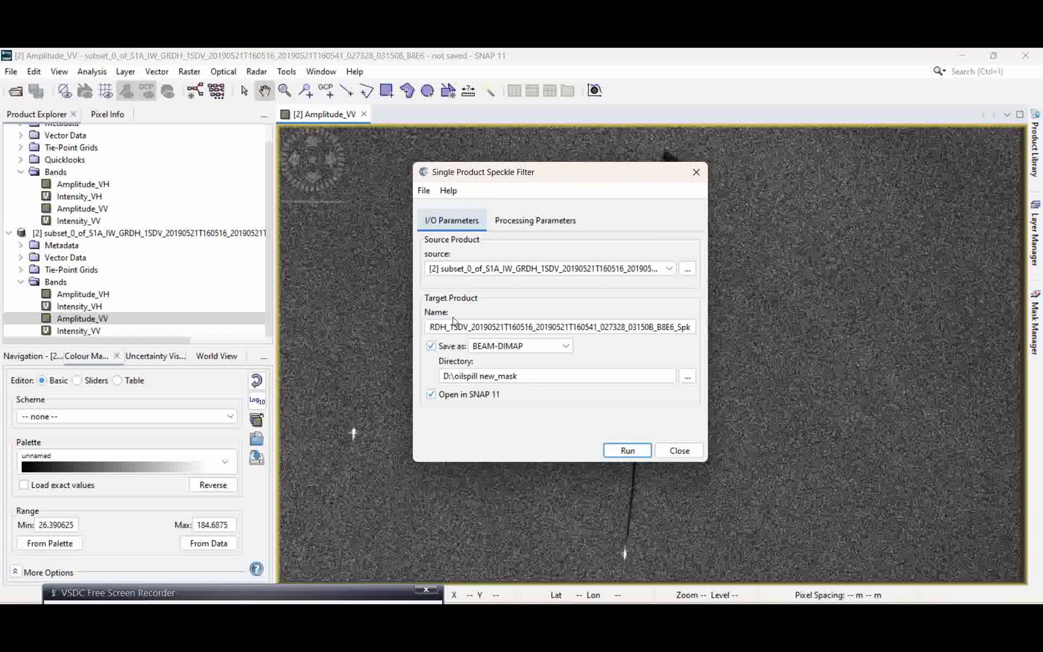
{"action": "left_click", "coordinate": [541, 225]}
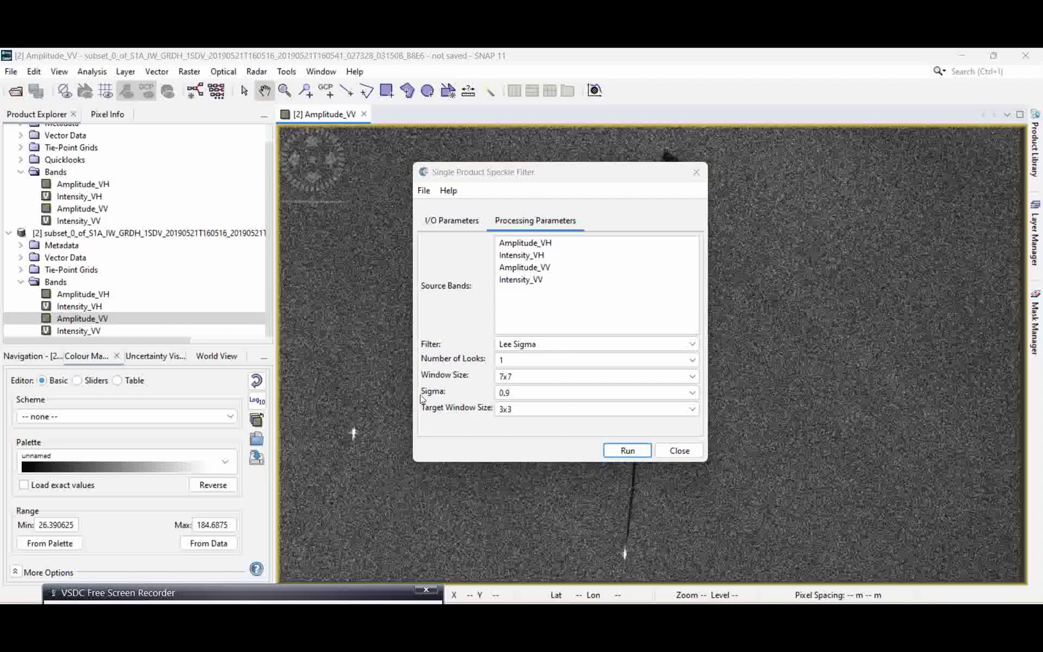
{"action": "left_click", "coordinate": [452, 228]}
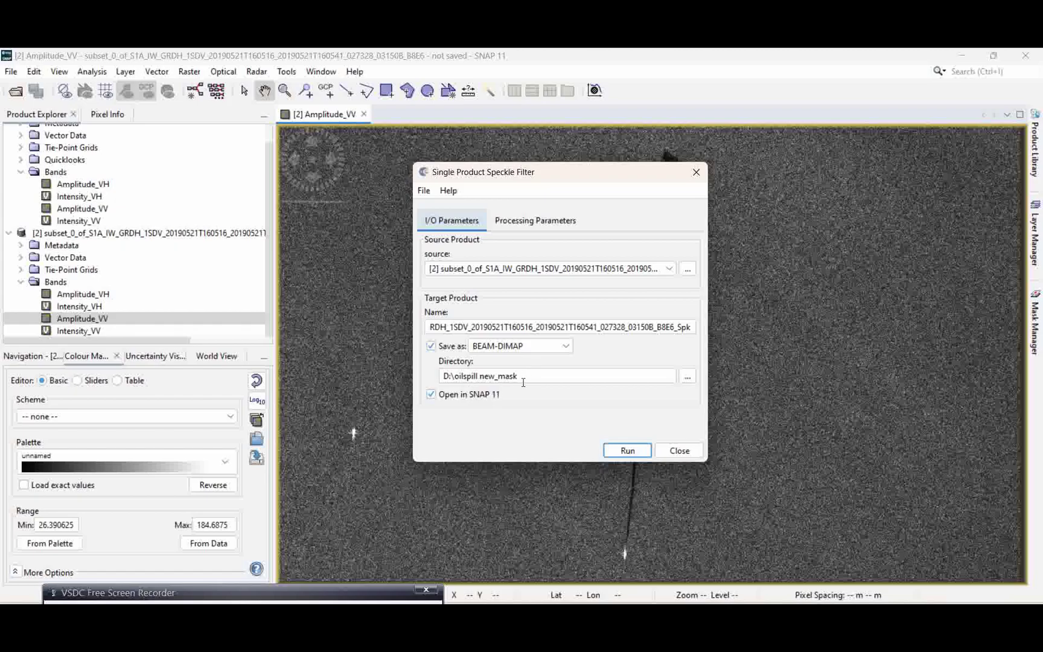
- Set the speckle filter's target directory to D:\oil spill test demo
{"action": "left_click", "coordinate": [688, 377]}
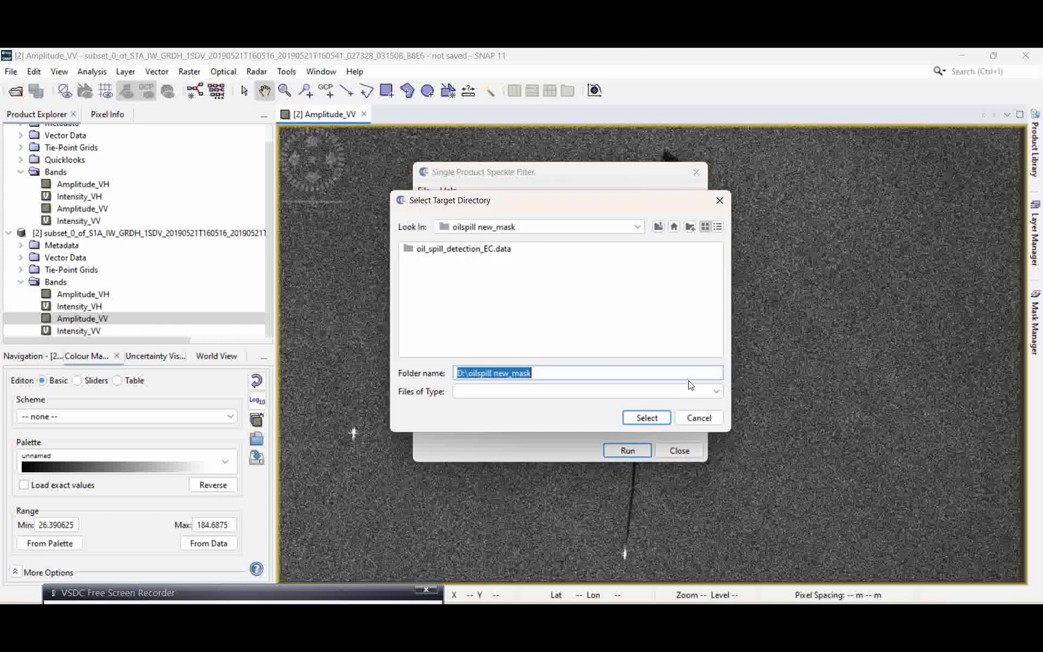
{"action": "left_click", "coordinate": [657, 227]}
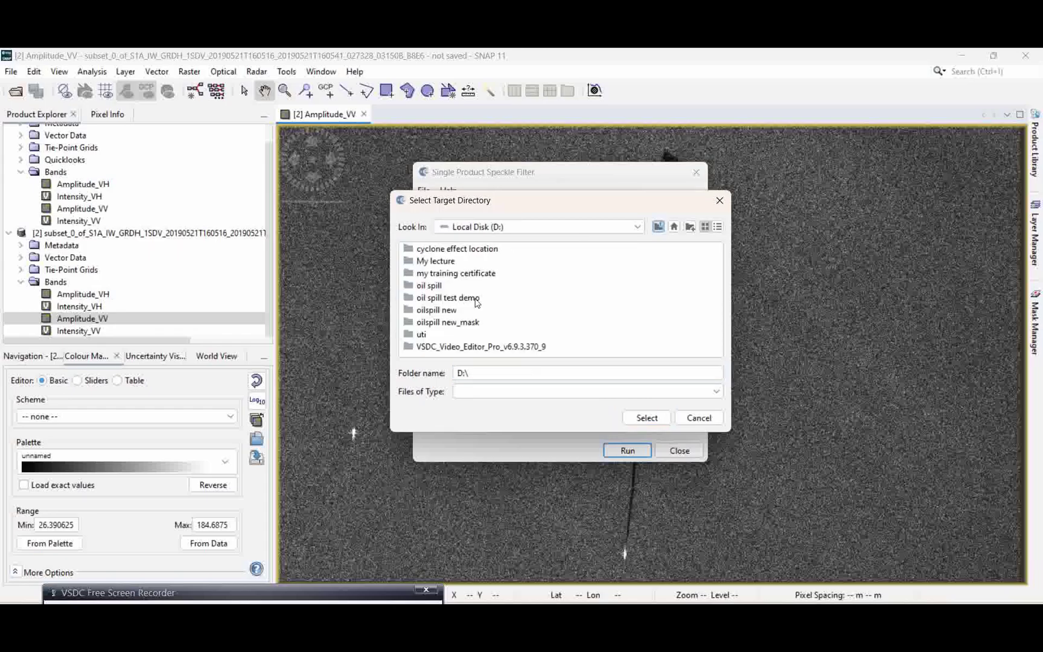
{"action": "left_click", "coordinate": [437, 299]}
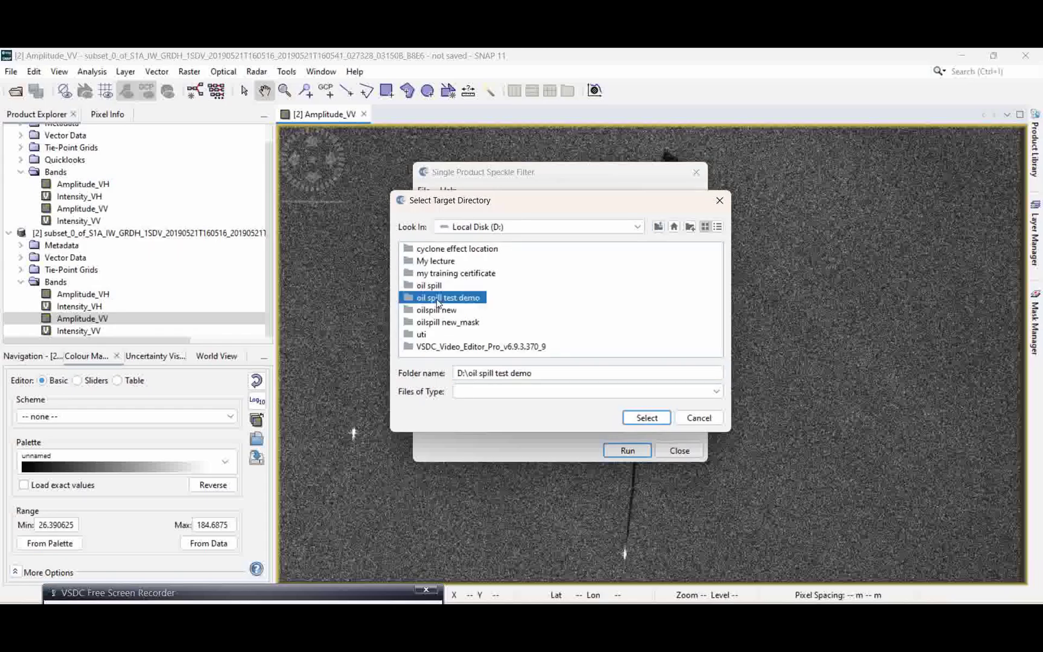
{"action": "left_click", "coordinate": [647, 419]}
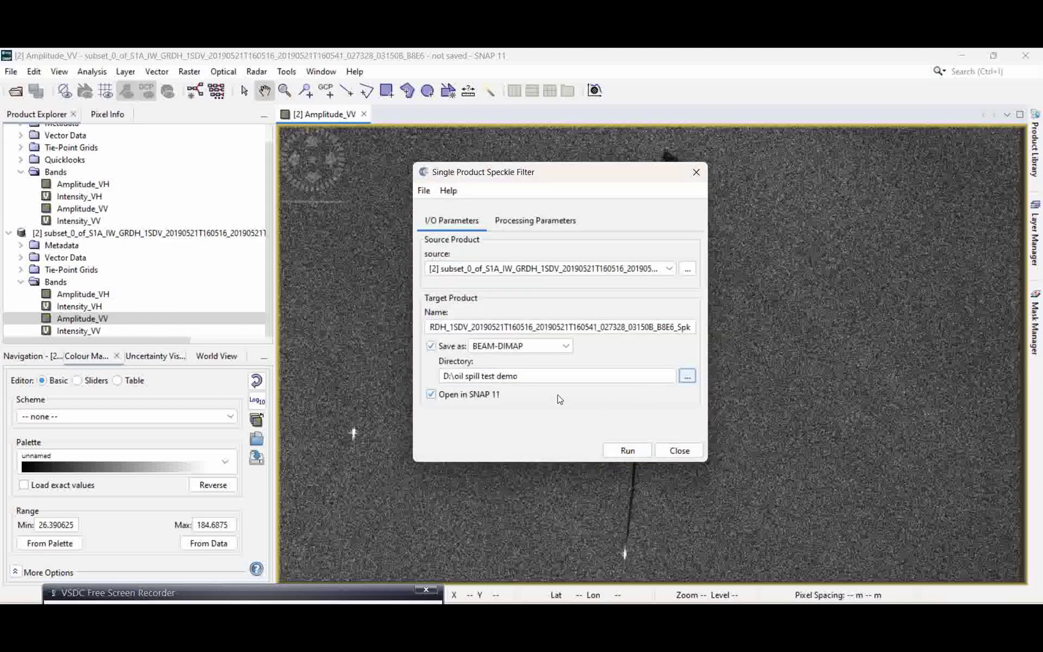
- Run the speckle filter on the subset product and switch the filtered Amplitude_VV image's colour editor to sliders
{"action": "left_click", "coordinate": [628, 451]}
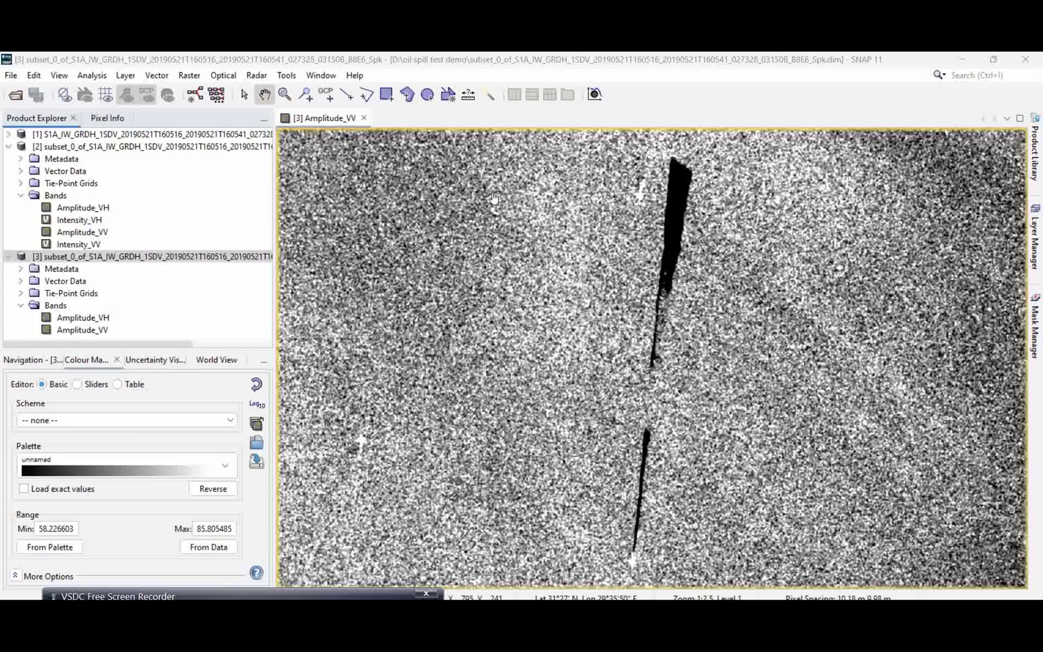
{"action": "left_click", "coordinate": [366, 102]}
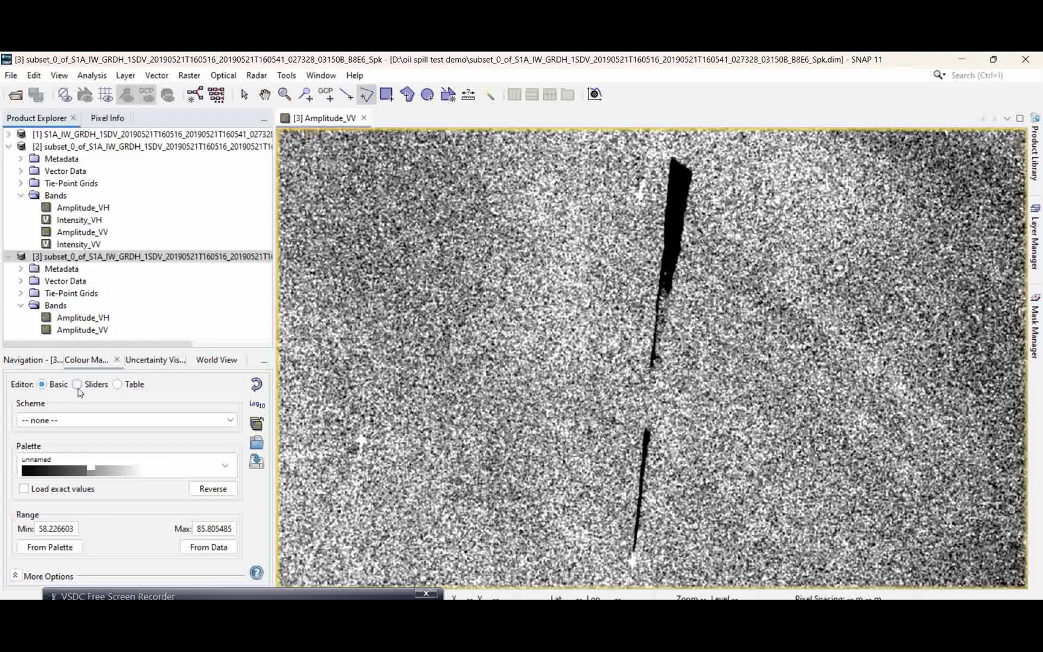
{"action": "left_click", "coordinate": [77, 384]}
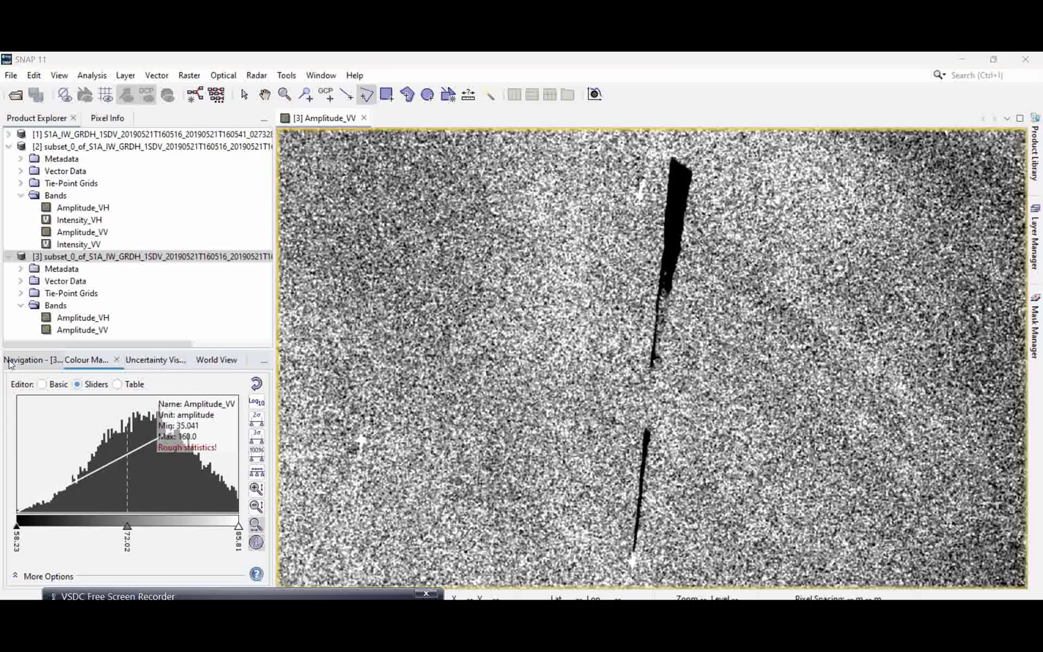
- Convert the speckle-filtered product's Amplitude_VV band to dB in a new virtual band and display that band
{"action": "left_click", "coordinate": [74, 331]}
{"action": "right_click", "coordinate": [73, 331]}
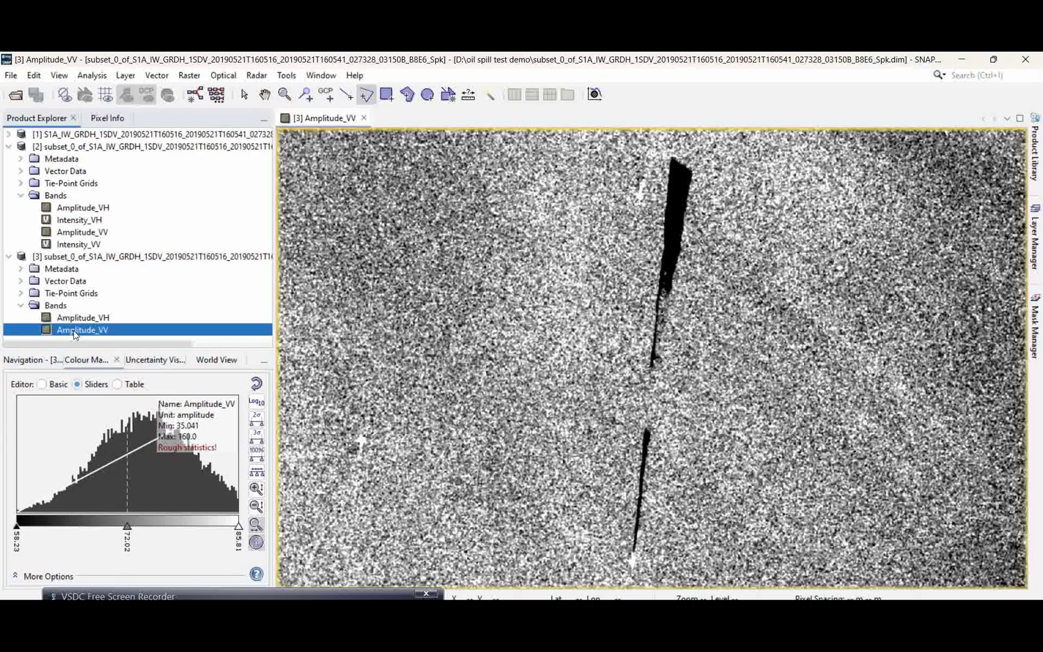
{"action": "left_click", "coordinate": [116, 401]}
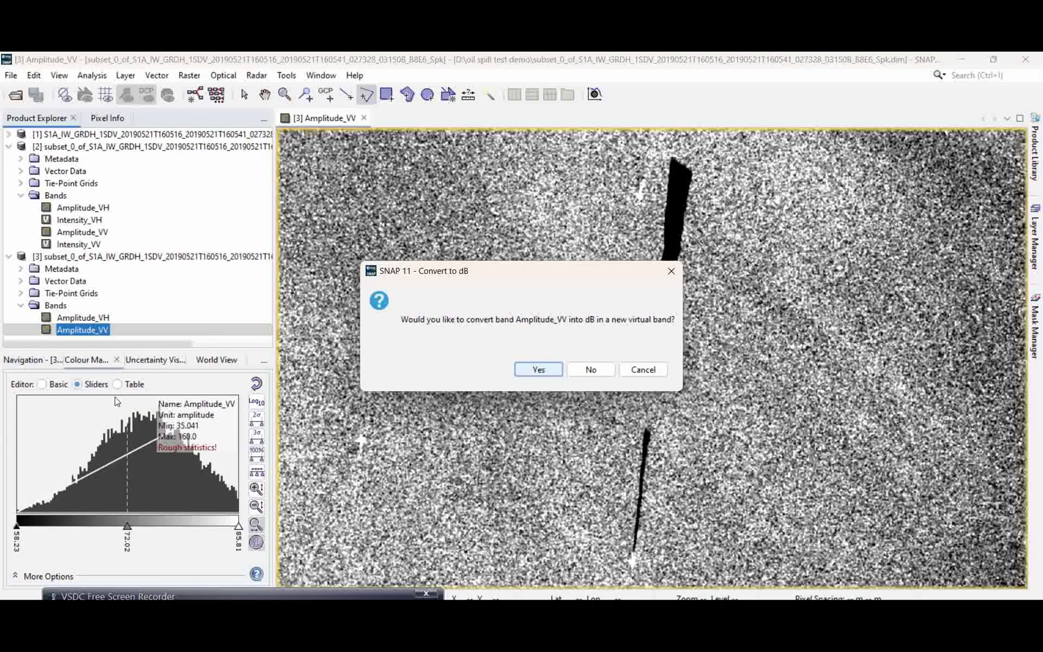
{"action": "left_click", "coordinate": [534, 372]}
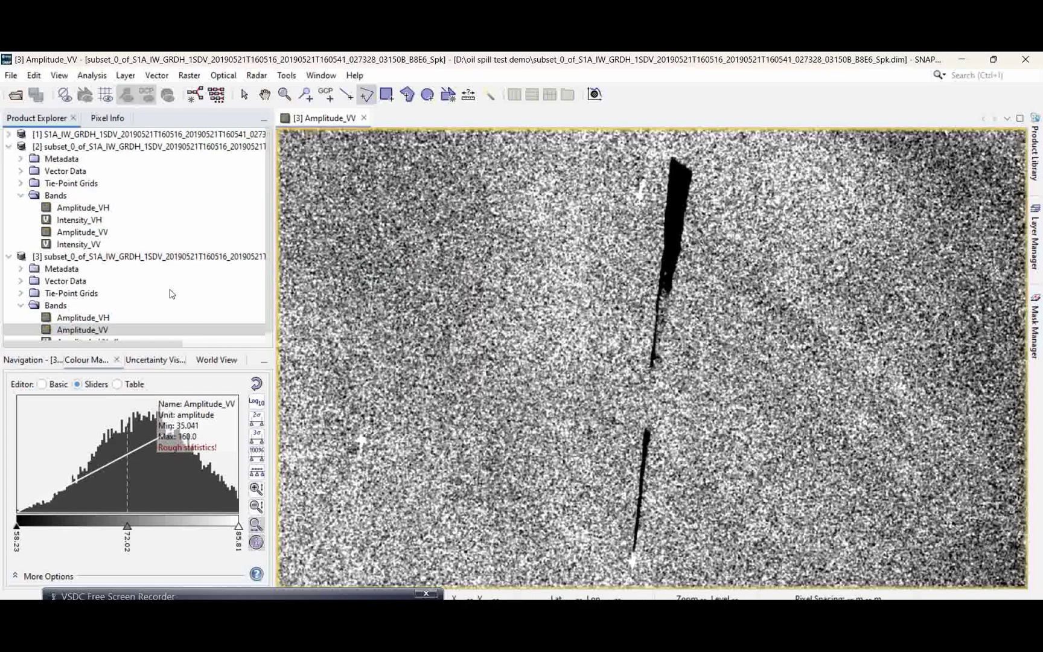
{"action": "scroll", "coordinate": [120, 318], "scroll_direction": "down", "scroll_amount": 1}
{"action": "left_click", "coordinate": [101, 338]}
{"action": "double_click", "coordinate": [103, 337]}
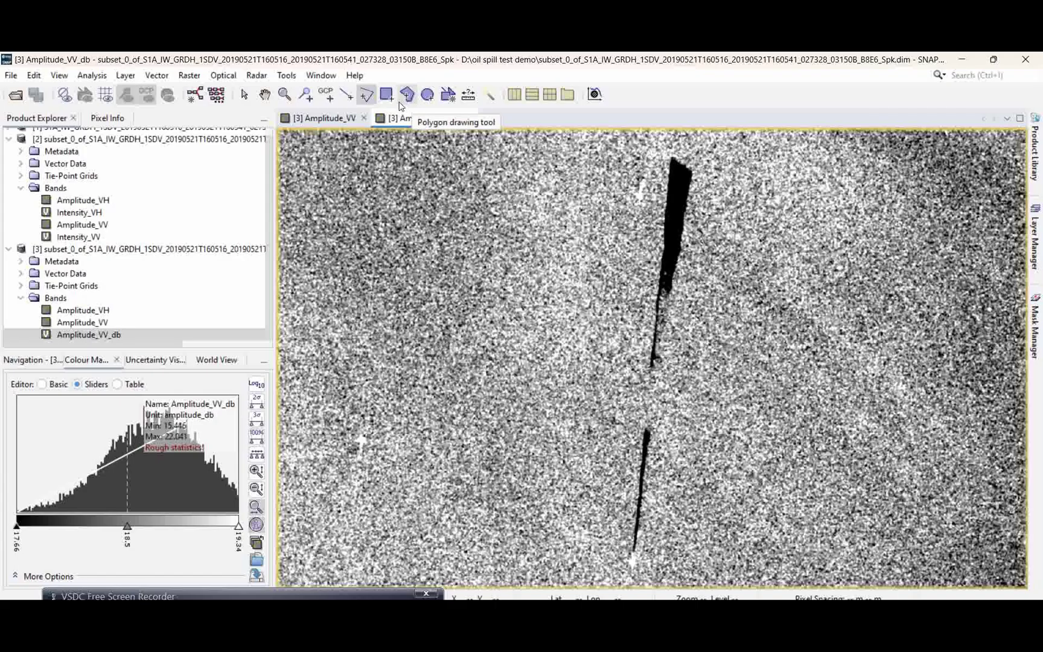
- Draw lines across the upper part of the dark slick on the dB image and open a Profile Plot
{"action": "left_click", "coordinate": [346, 94]}
{"action": "left_click_drag", "start_coordinate": [555, 204], "coordinate": [793, 231]}
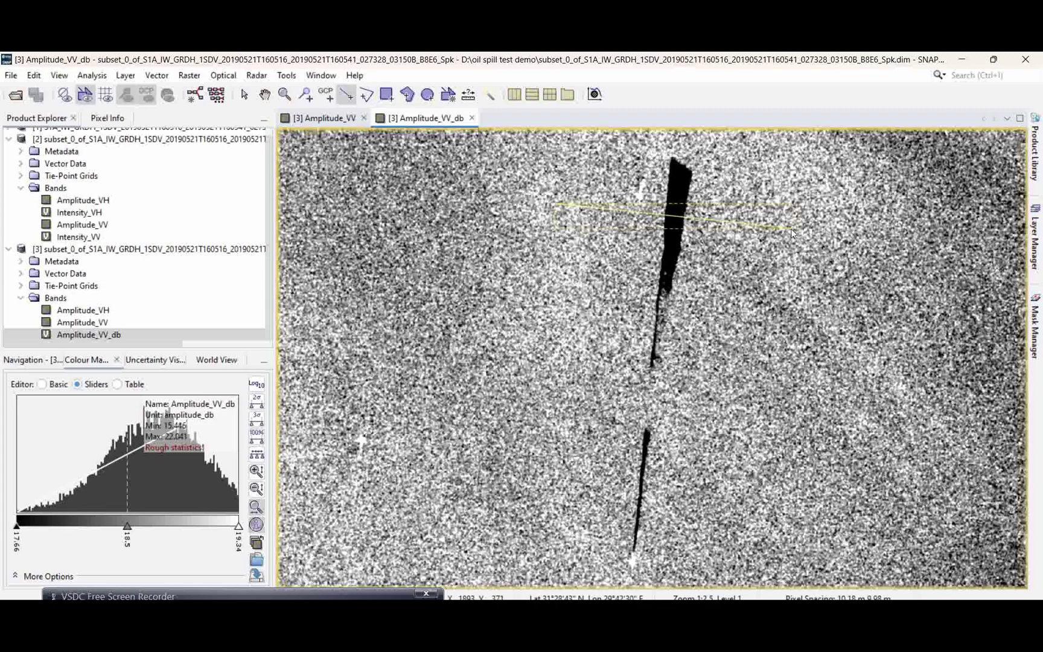
{"action": "left_click_drag", "start_coordinate": [792, 231], "coordinate": [786, 233]}
{"action": "mouse_move", "coordinate": [323, 213]}
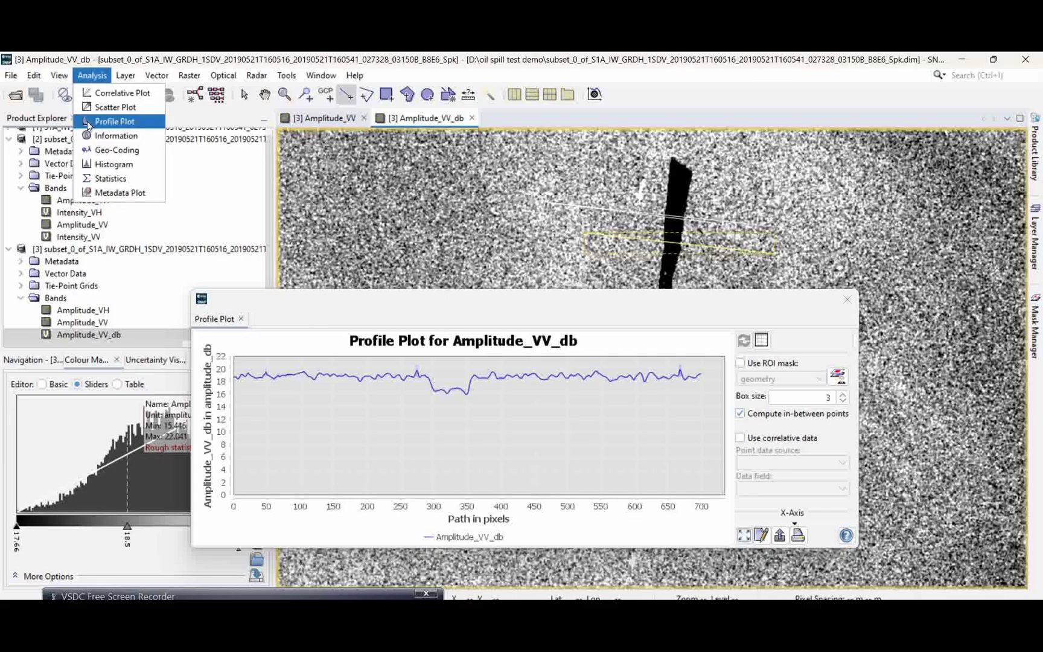
{"action": "left_click", "coordinate": [87, 122]}
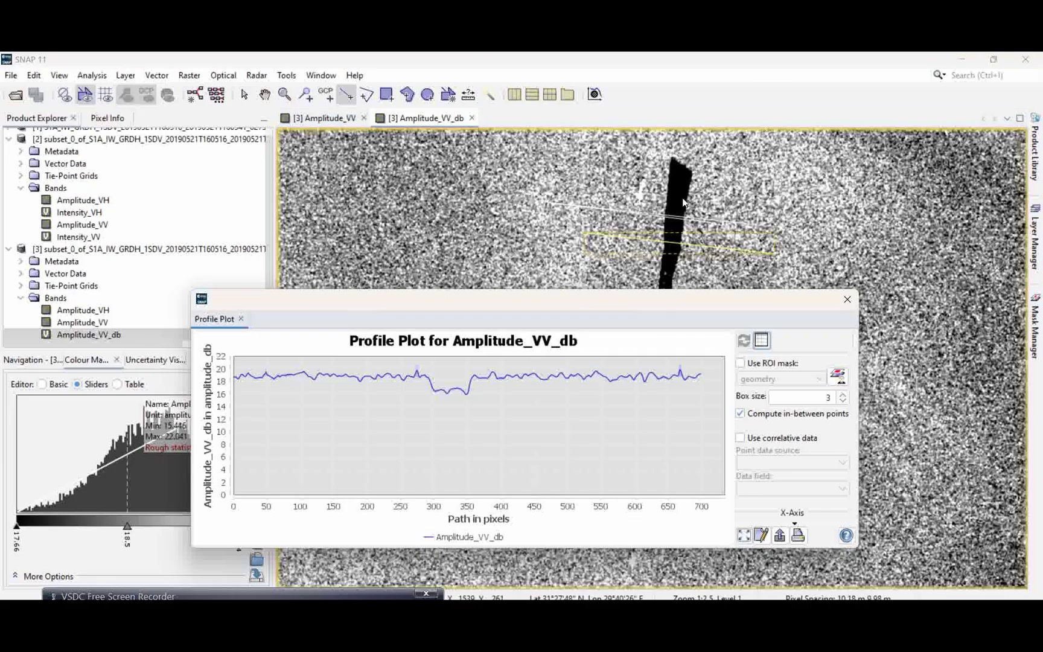
- Compare dB profiles along further lines drawn across the slick's upper end, and close the Profile Plot
{"action": "left_click", "coordinate": [782, 216]}
{"action": "left_click", "coordinate": [782, 212]}
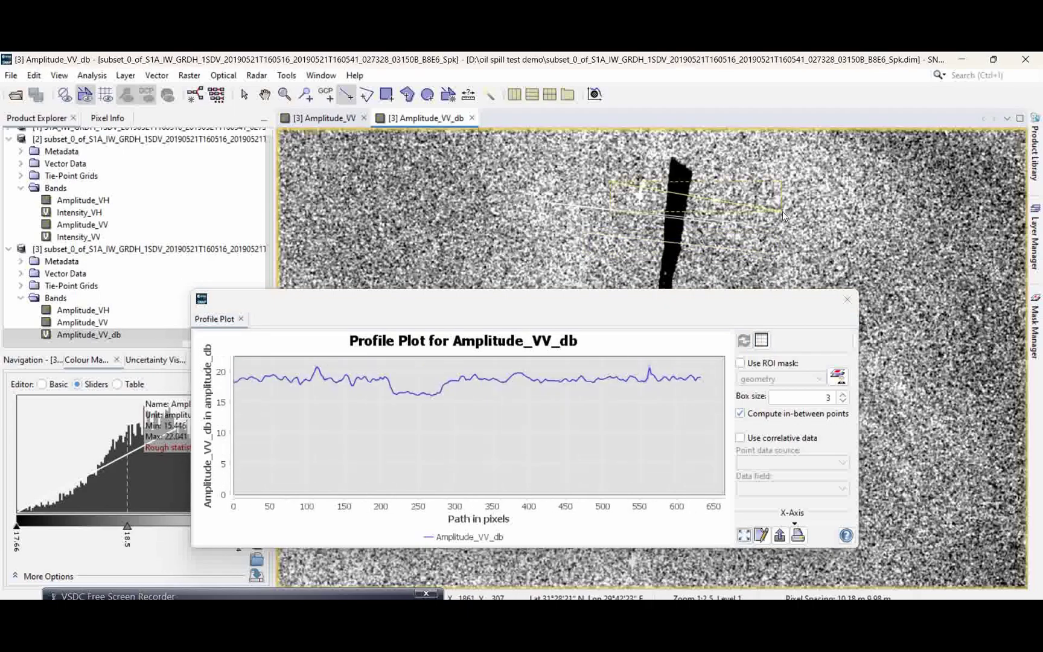
{"action": "left_click", "coordinate": [665, 193]}
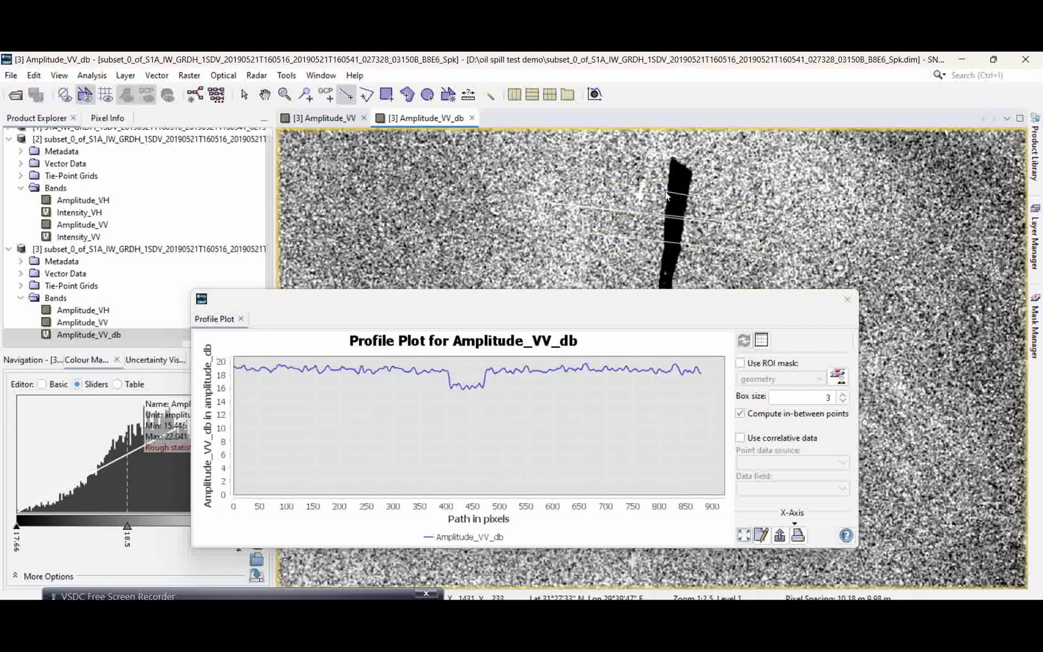
{"action": "left_click", "coordinate": [673, 190]}
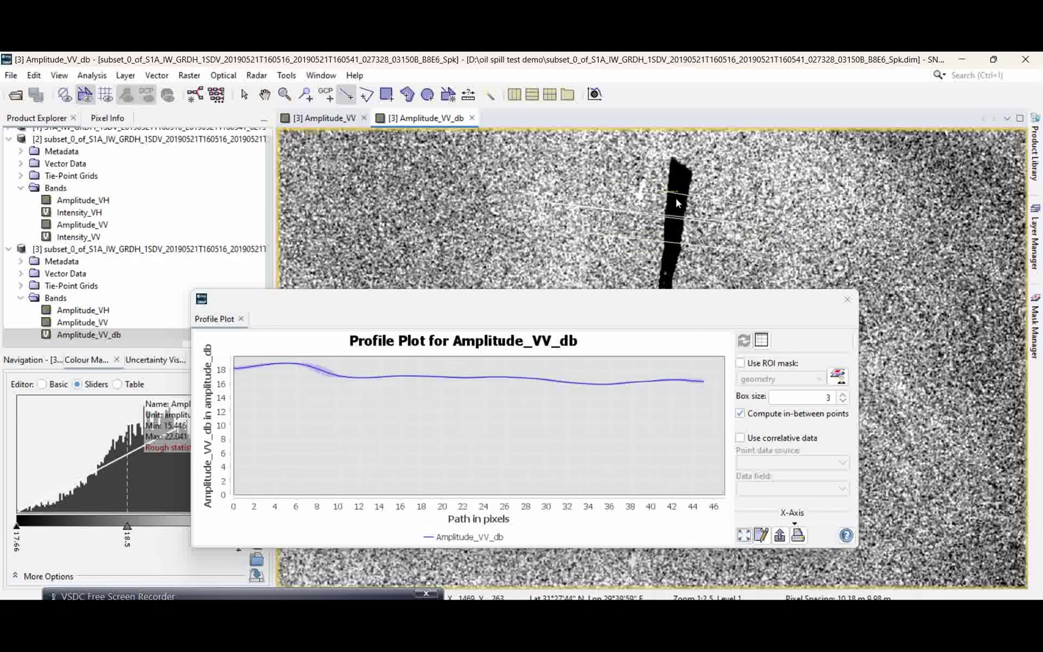
{"action": "left_click_drag", "start_coordinate": [628, 174], "coordinate": [752, 200]}
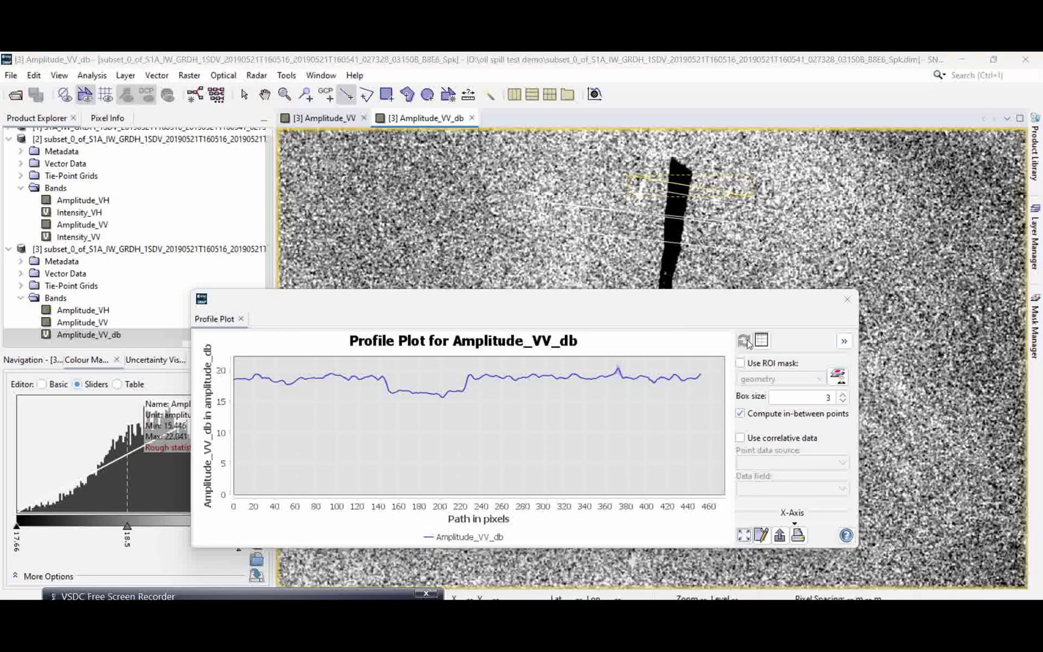
{"action": "left_click", "coordinate": [847, 299]}
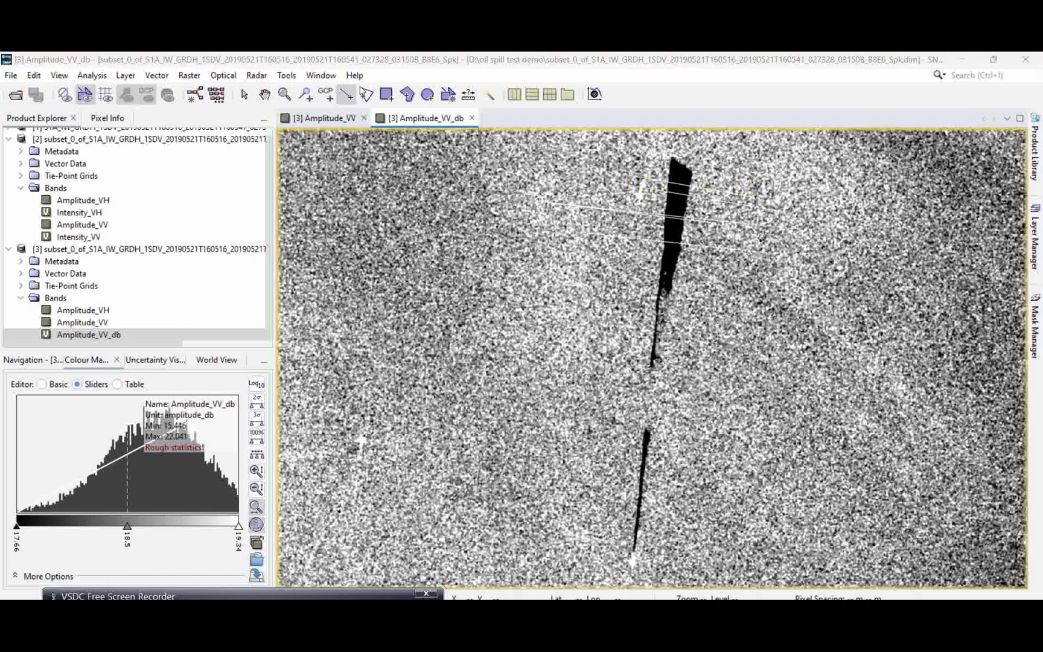
- Set up Oil Spill Detection on the speckle-filtered subset product, choosing VV as the calibration polarisation
{"action": "left_click", "coordinate": [256, 75]}
{"action": "mouse_move", "coordinate": [291, 242]}
{"action": "mouse_move", "coordinate": [307, 225]}
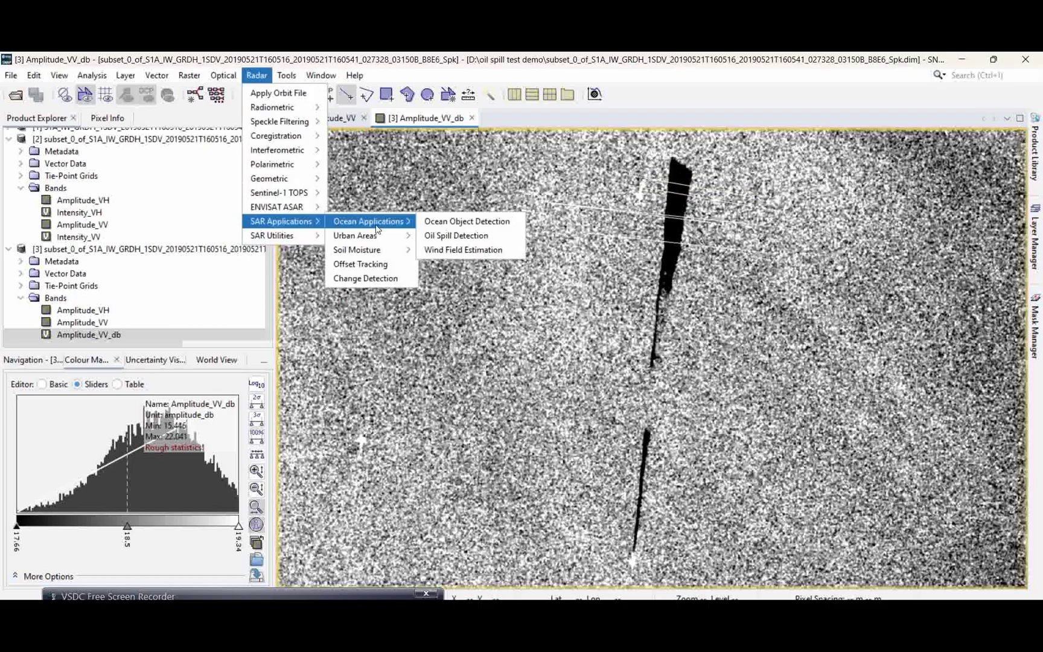
{"action": "left_click", "coordinate": [462, 238]}
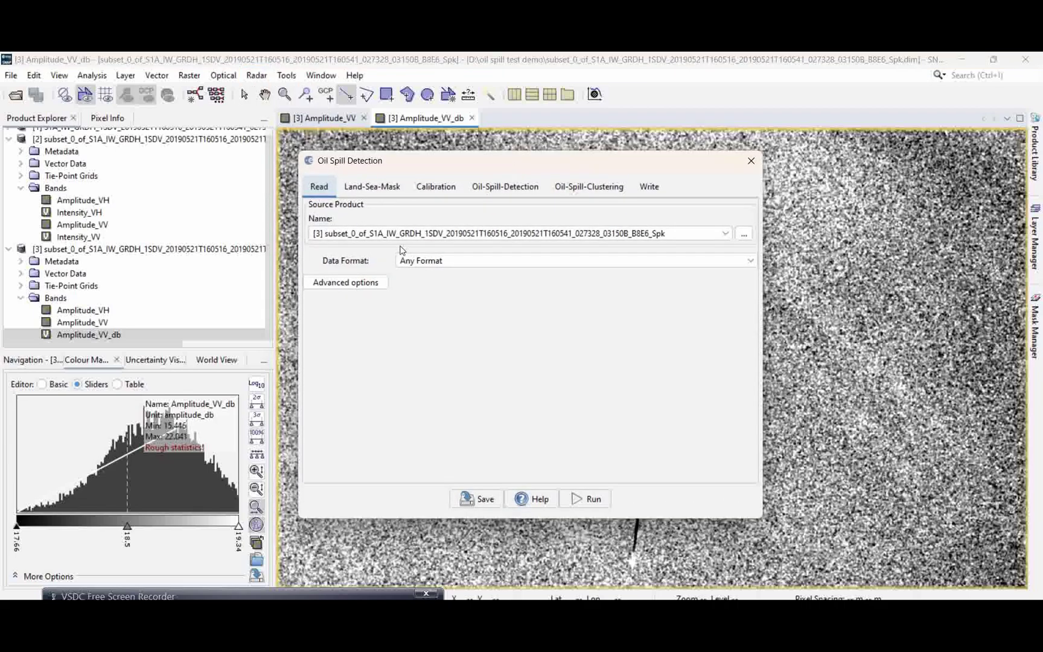
{"action": "left_click", "coordinate": [91, 250]}
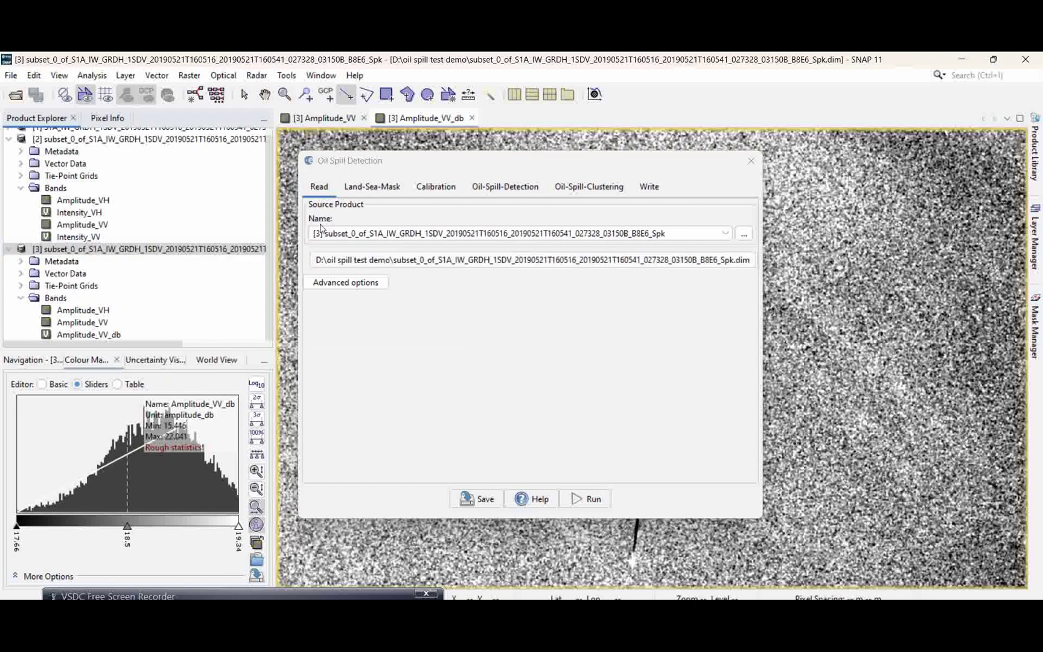
{"action": "left_click", "coordinate": [370, 190]}
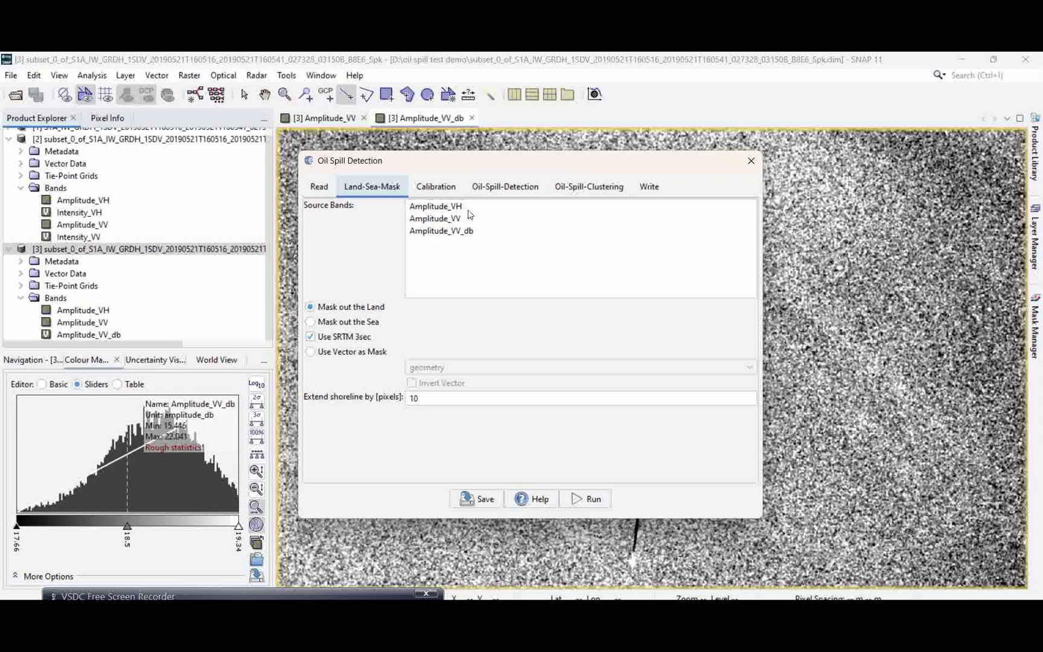
{"action": "left_click", "coordinate": [440, 188]}
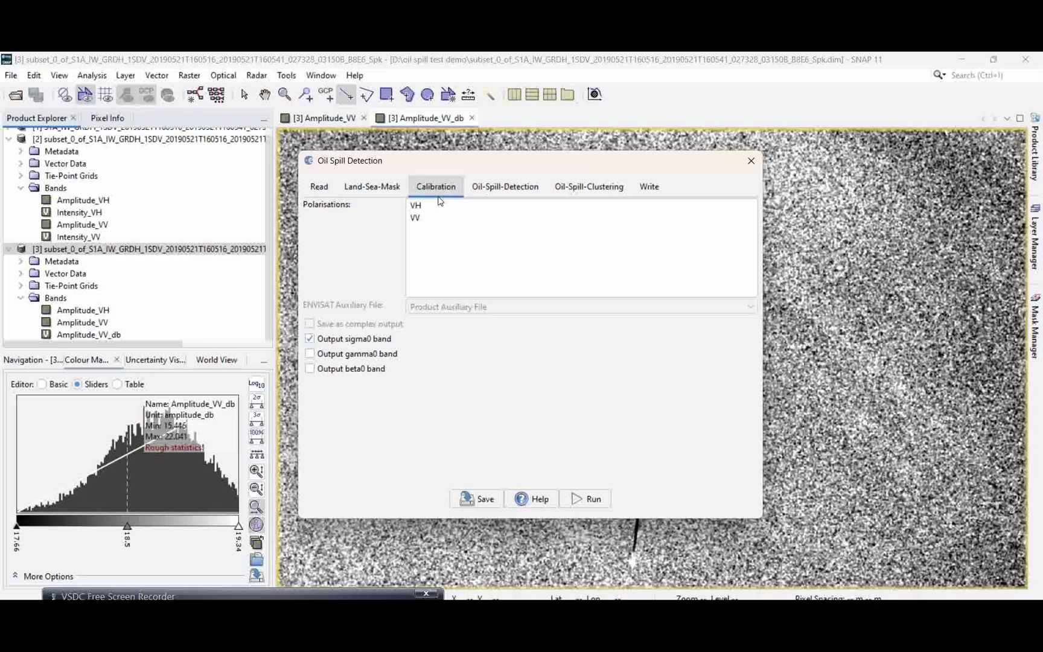
{"action": "left_click", "coordinate": [416, 220]}
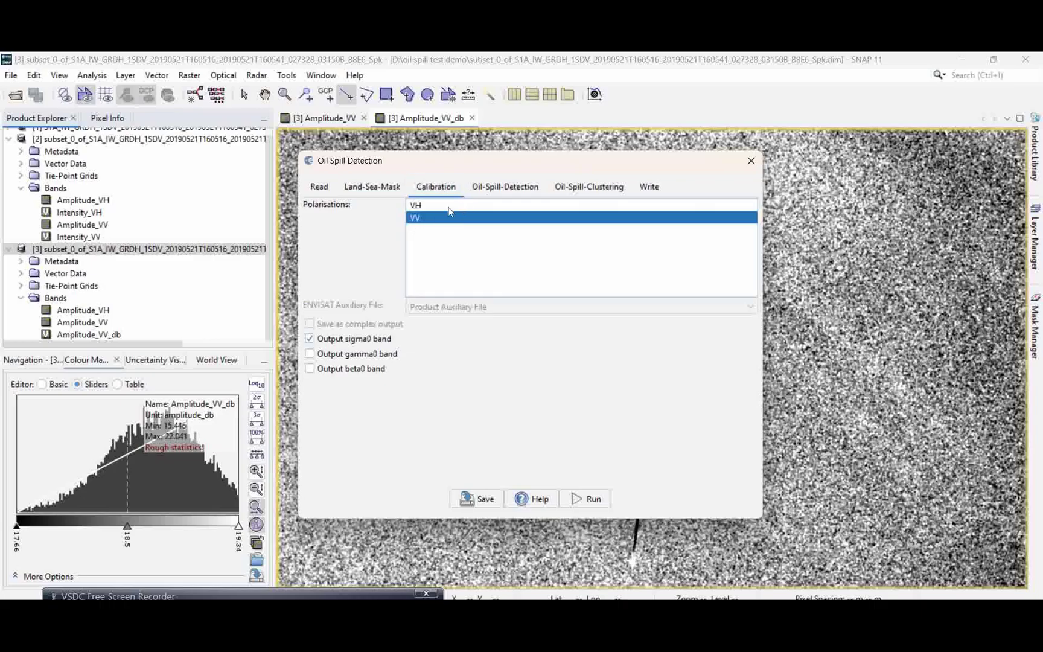
- Run oil spill detection on Sigma0_VV with a 2.0 dB threshold shift and 0.1 sq km minimum cluster size, writing oil_spill_detection to D:\oil spill test demo
{"action": "left_click", "coordinate": [499, 188]}
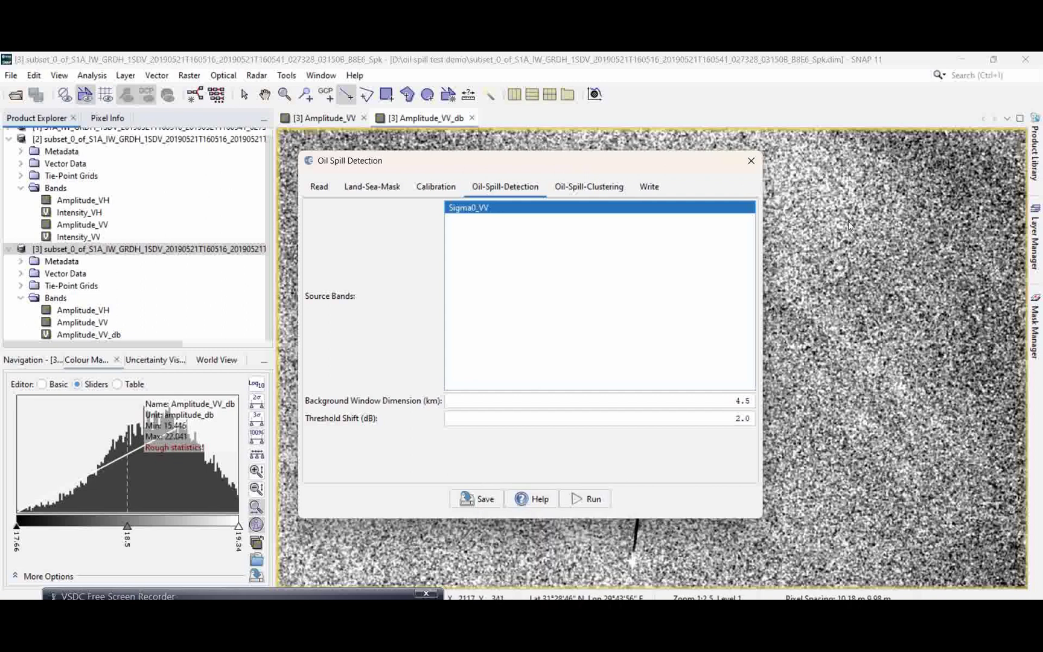
{"action": "left_click", "coordinate": [605, 182]}
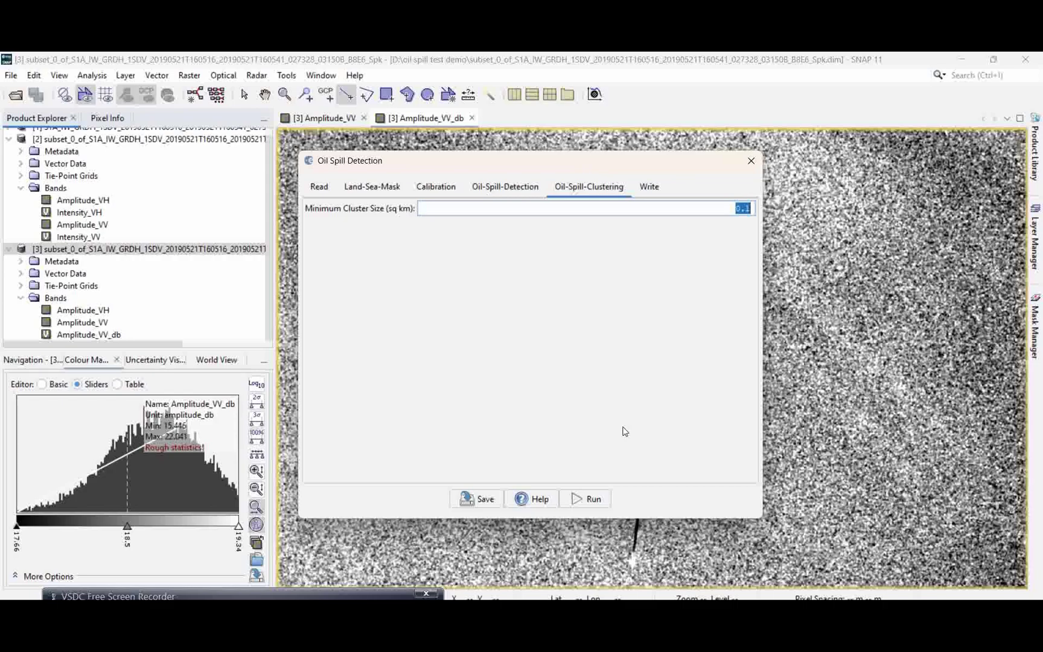
{"action": "left_click", "coordinate": [504, 187]}
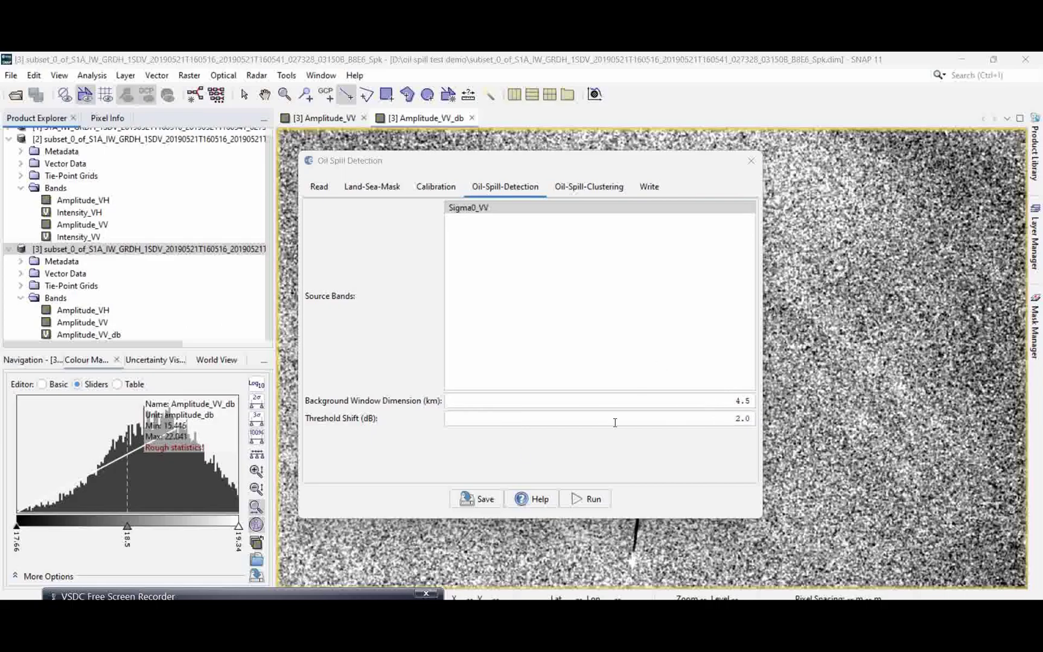
{"action": "left_click", "coordinate": [603, 189]}
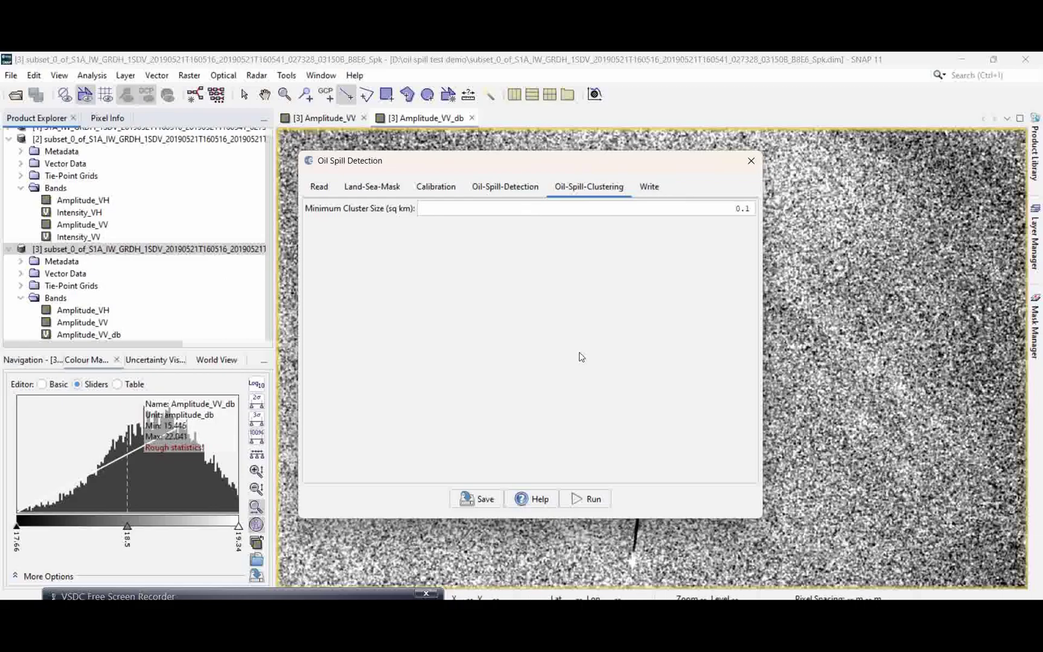
{"action": "left_click", "coordinate": [650, 189]}
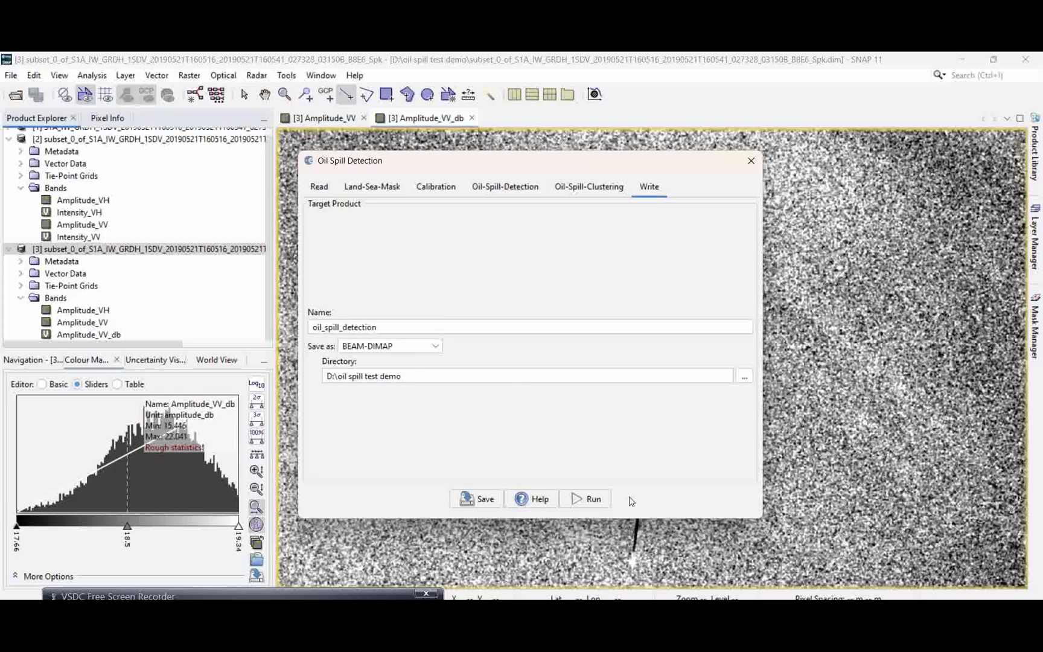
{"action": "left_click", "coordinate": [578, 504]}
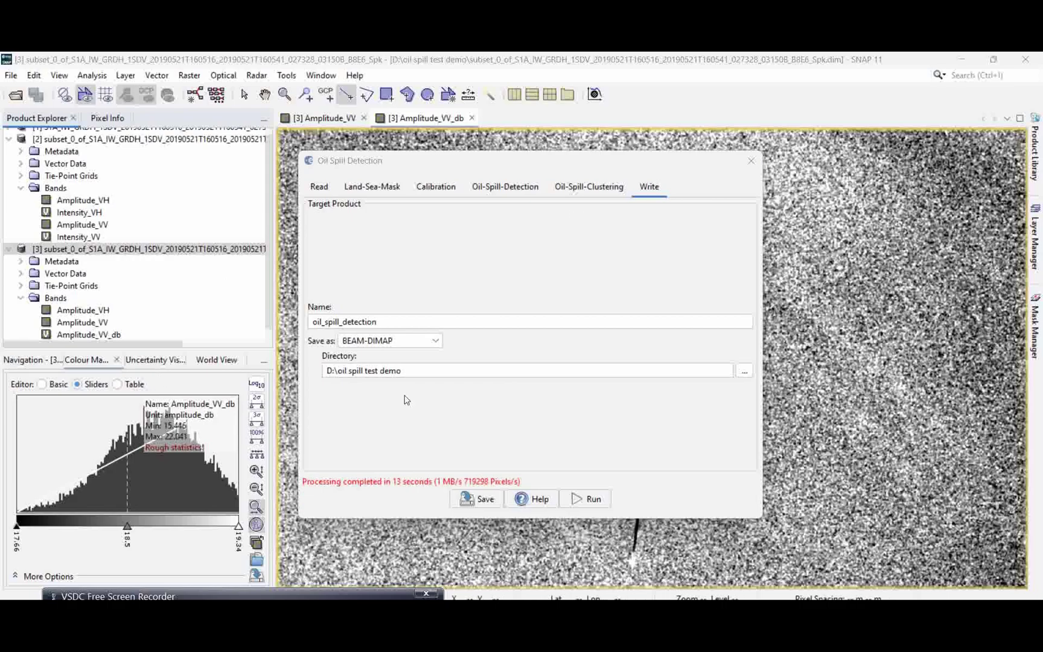
{"action": "left_click", "coordinate": [747, 167]}
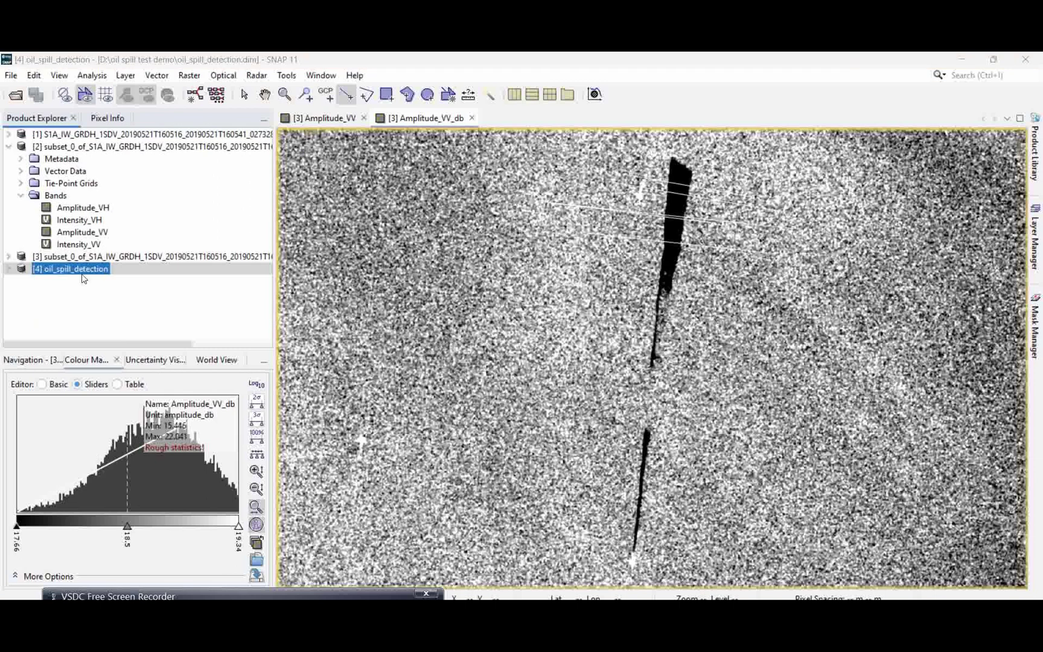
- Display the oil_spill_detection product's Sigma0_VV_oil_spill_bit_msk_detection mask and its Sigma0_VV_oil_spill_bit_msk band
{"action": "left_click", "coordinate": [8, 269]}
{"action": "left_click", "coordinate": [21, 330]}
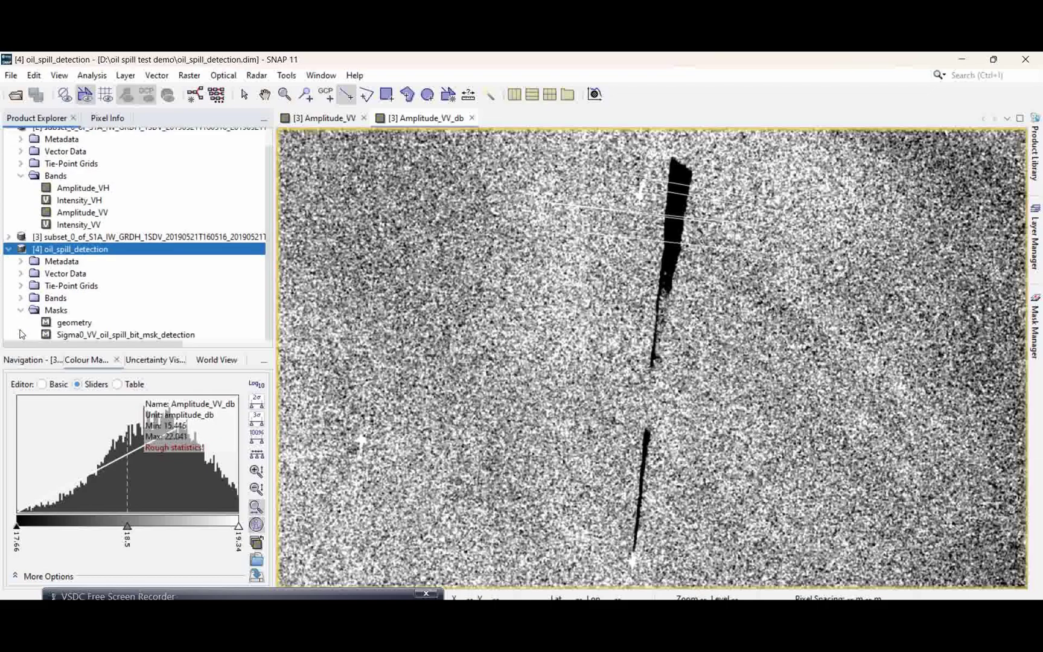
{"action": "double_click", "coordinate": [116, 336]}
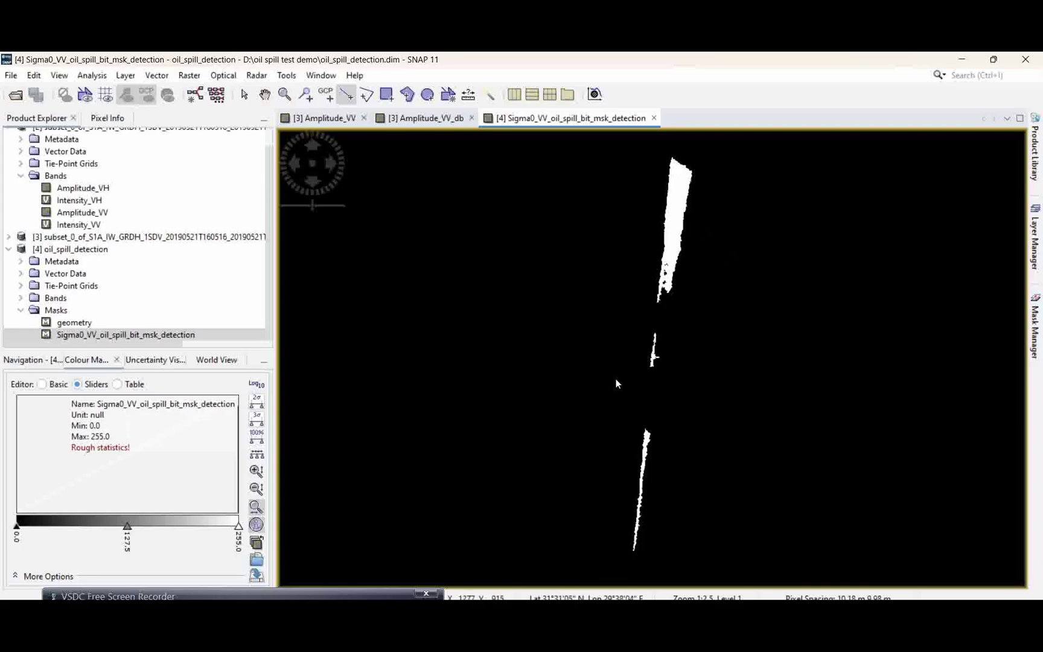
{"action": "left_click_drag", "start_coordinate": [121, 596], "coordinate": [647, 597]}
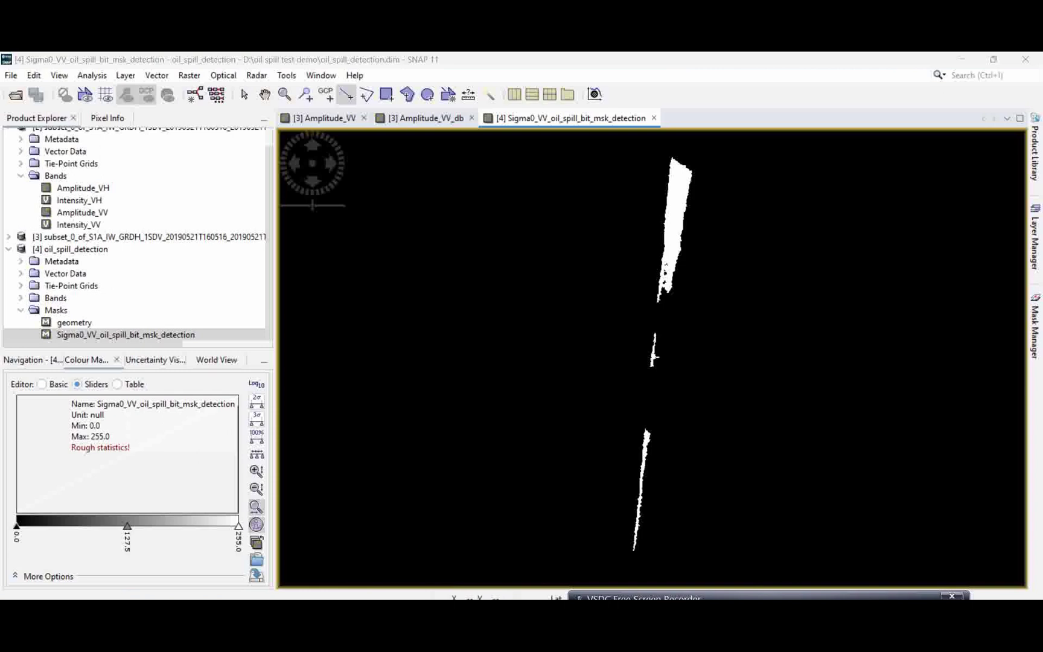
{"action": "left_click_drag", "start_coordinate": [746, 599], "coordinate": [309, 598]}
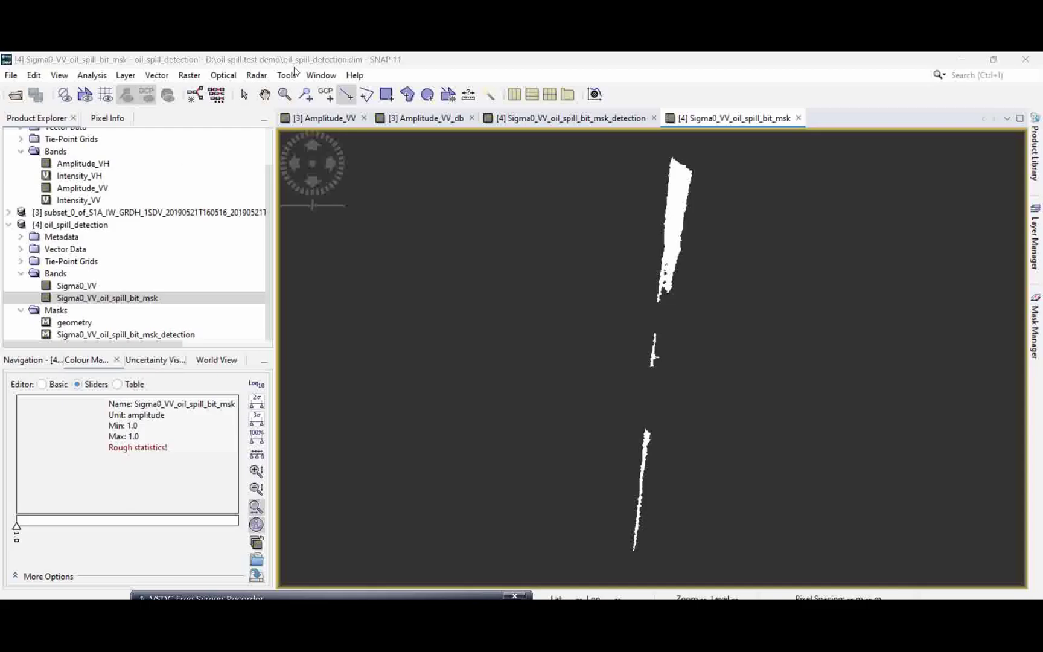
- Set up Range Doppler Terrain Correction for the oil_spill_detection product, with UTM / WGS 84 (Automatic) as the map projection
{"action": "left_click", "coordinate": [262, 79]}
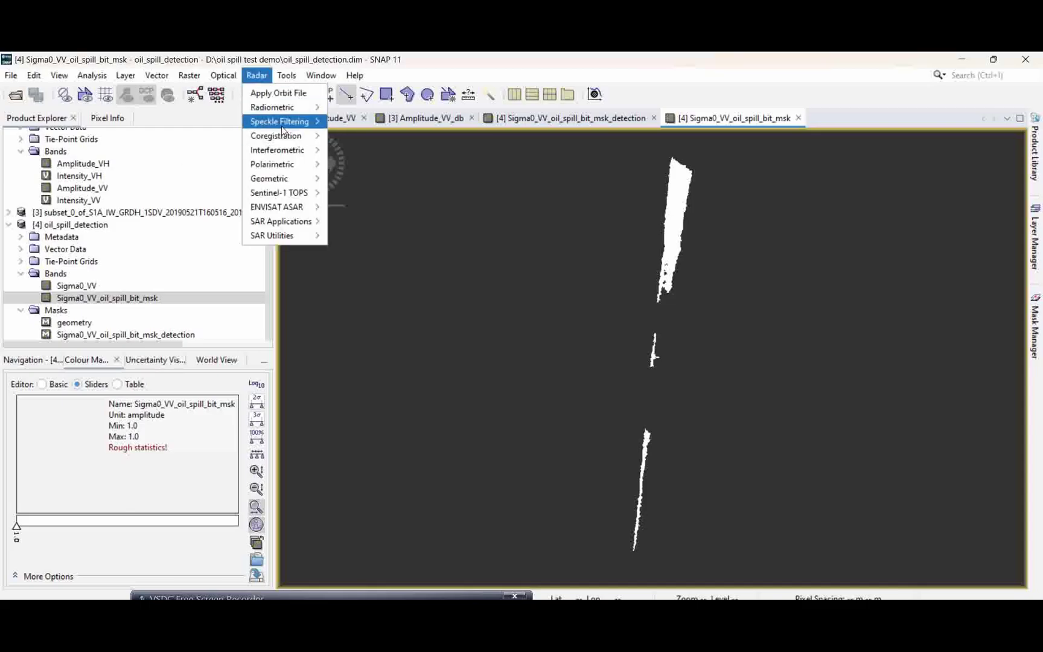
{"action": "mouse_move", "coordinate": [286, 153]}
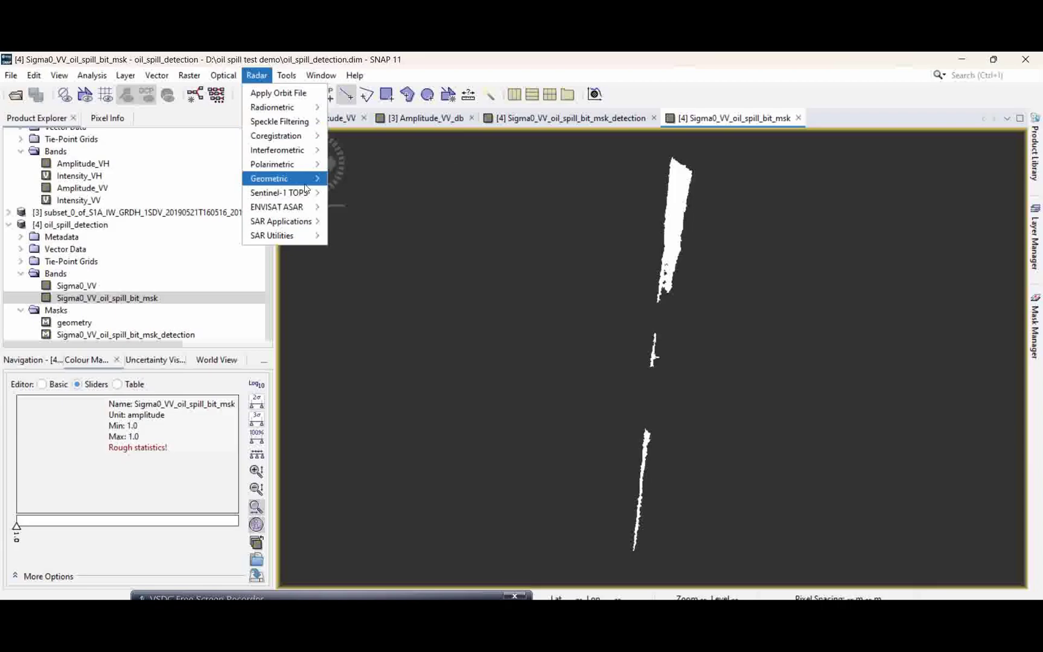
{"action": "mouse_move", "coordinate": [305, 183]}
{"action": "mouse_move", "coordinate": [380, 181]}
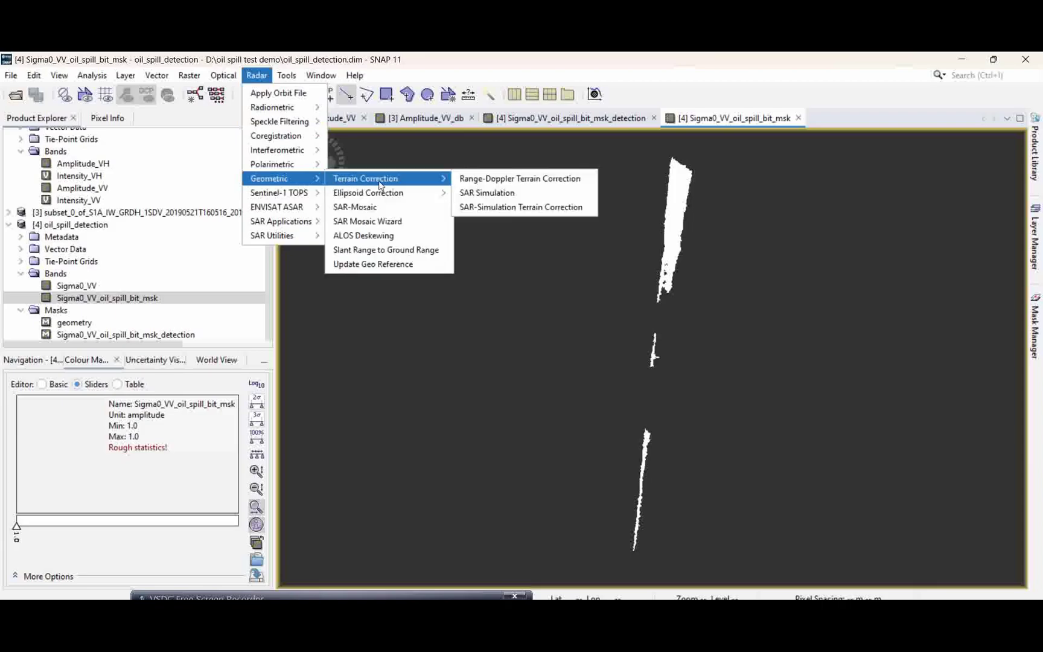
{"action": "left_click", "coordinate": [532, 184]}
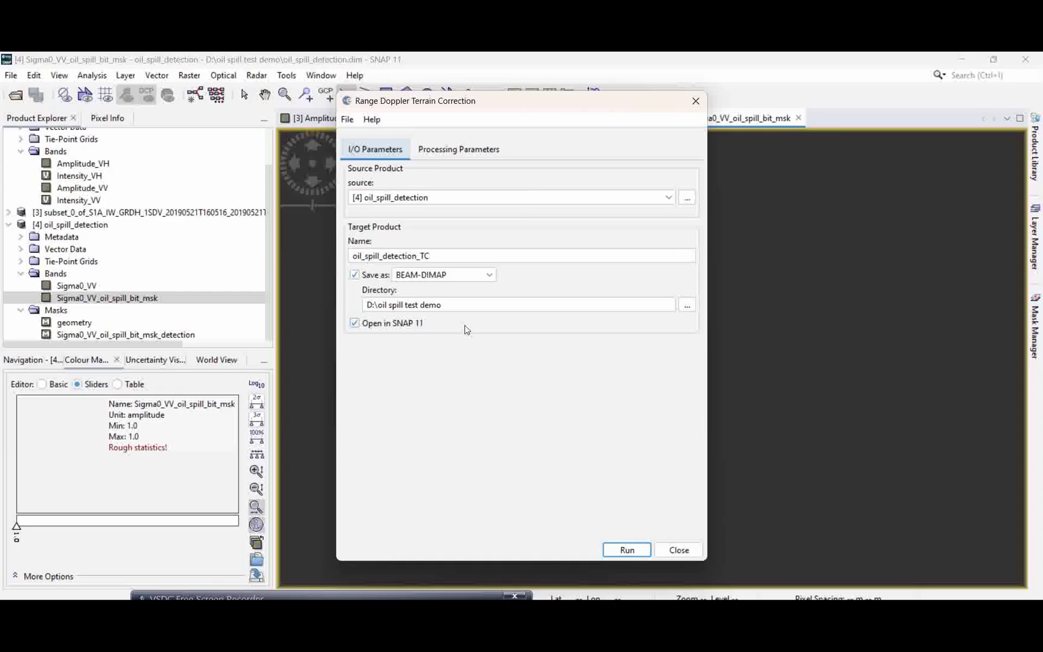
{"action": "left_click", "coordinate": [468, 151]}
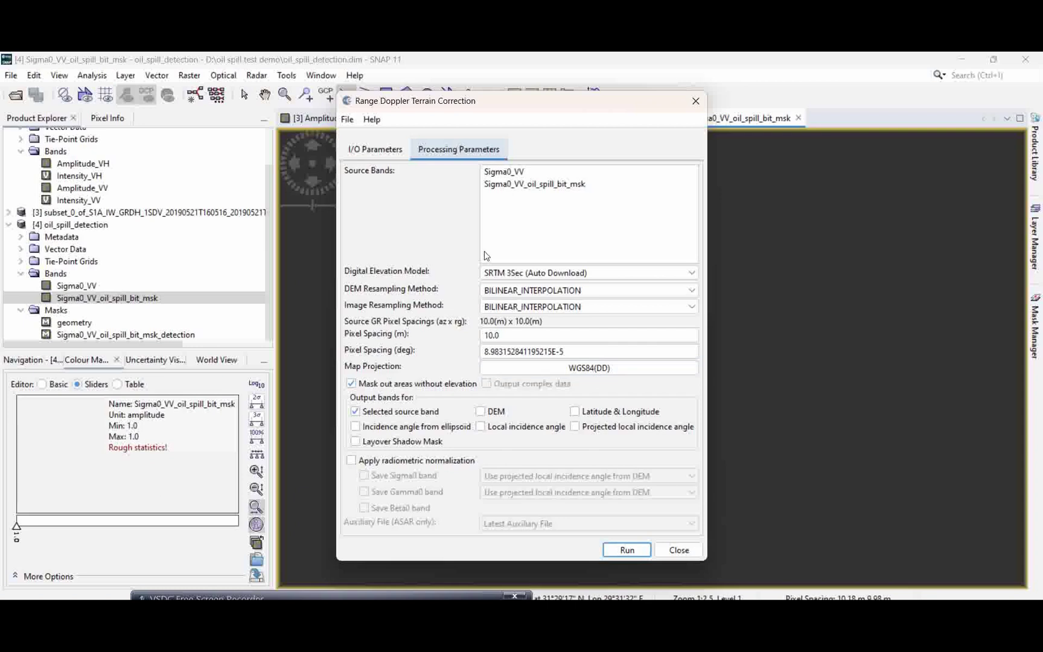
{"action": "left_click", "coordinate": [578, 374]}
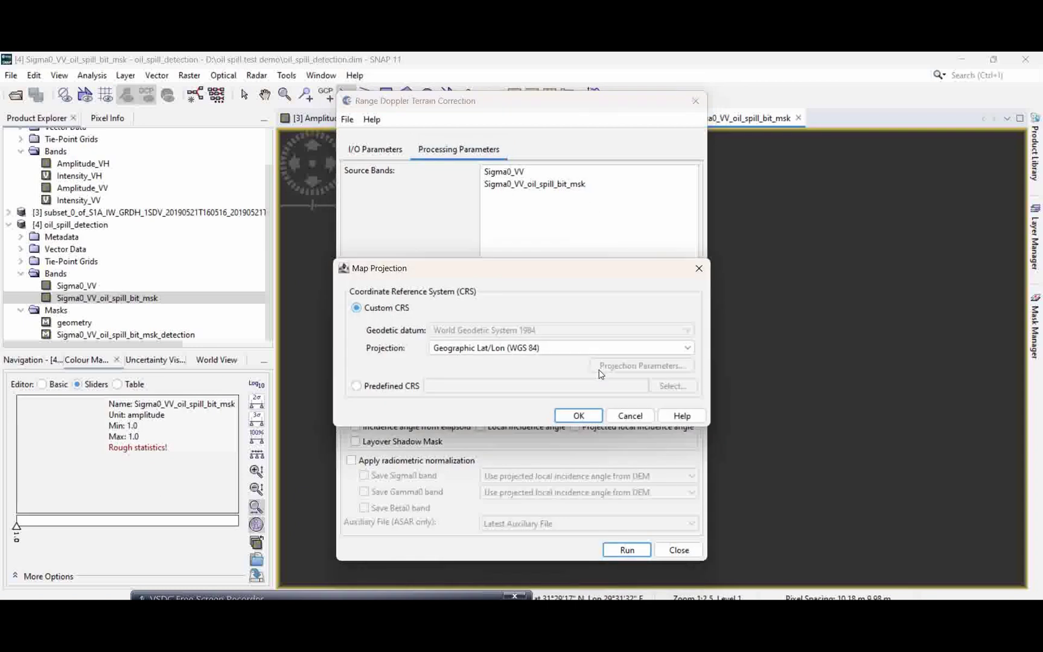
{"action": "left_click", "coordinate": [690, 349]}
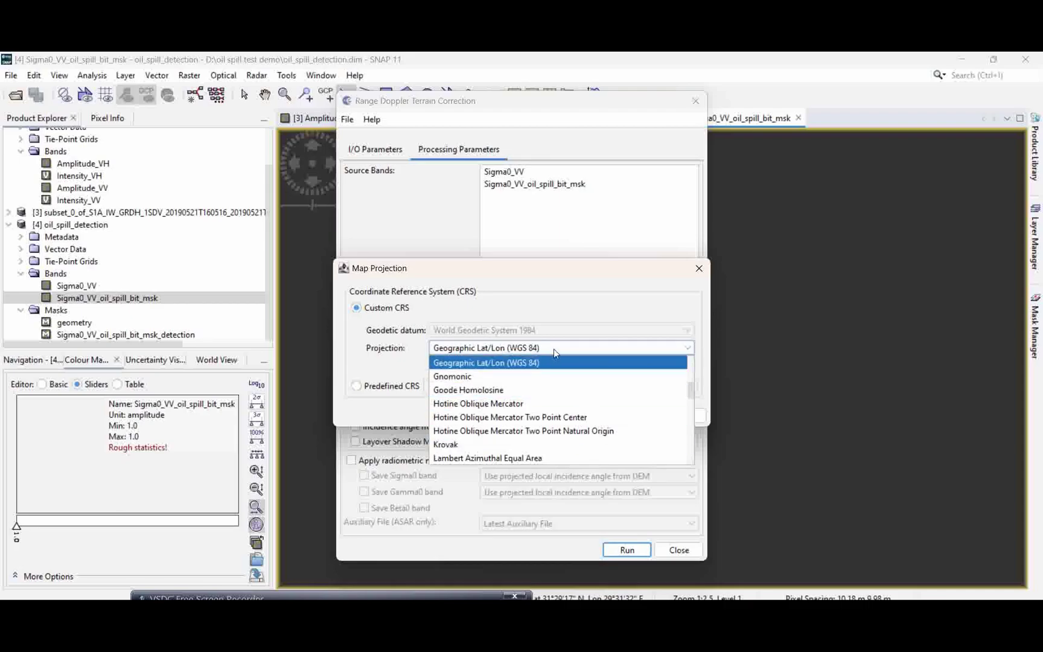
{"action": "scroll", "coordinate": [495, 430], "scroll_direction": "down", "scroll_amount": 3}
{"action": "scroll", "coordinate": [495, 430], "scroll_direction": "down", "scroll_amount": 6}
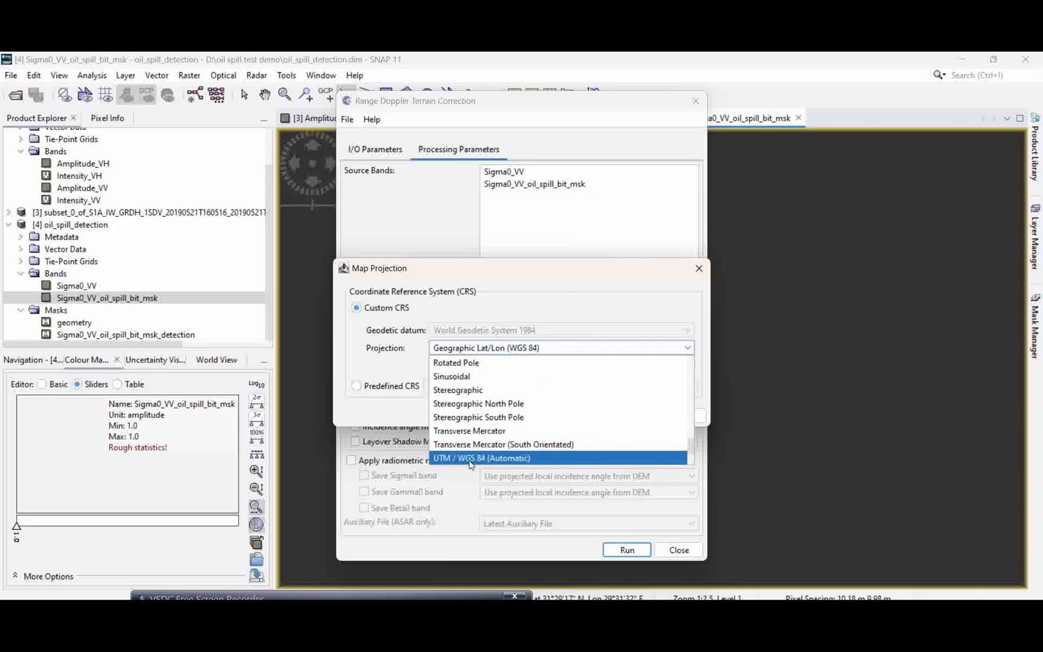
{"action": "left_click", "coordinate": [470, 459]}
{"action": "left_click", "coordinate": [578, 415]}
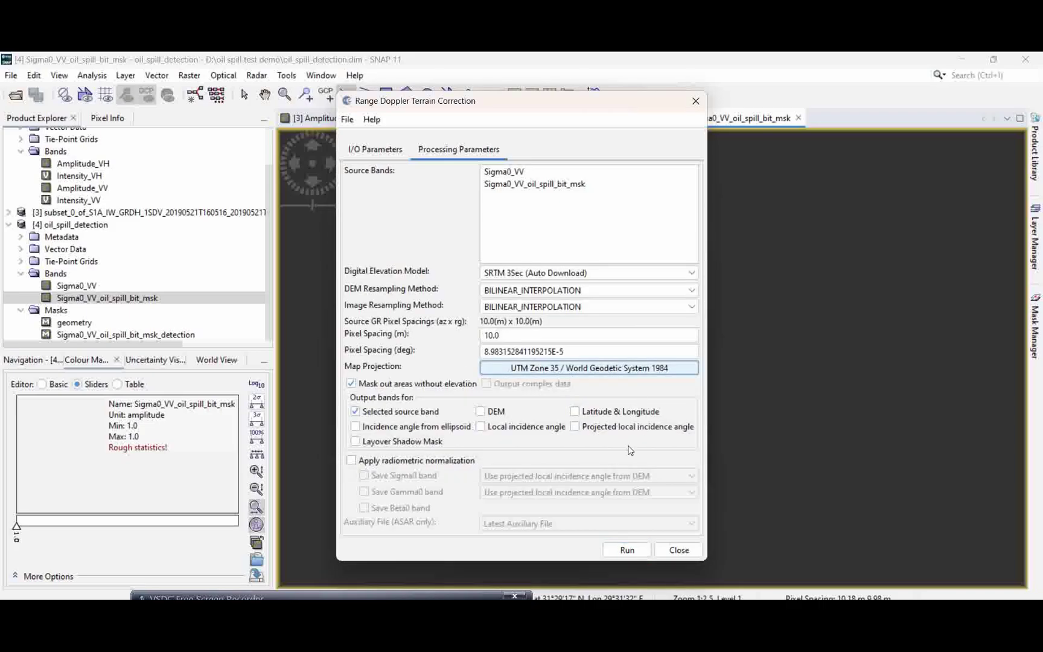
- Run the terrain correction, saving oil_spill_detection_TC as BEAM-DIMAP in D:\oil spill test demo, and close the dialog
{"action": "left_click", "coordinate": [379, 158]}
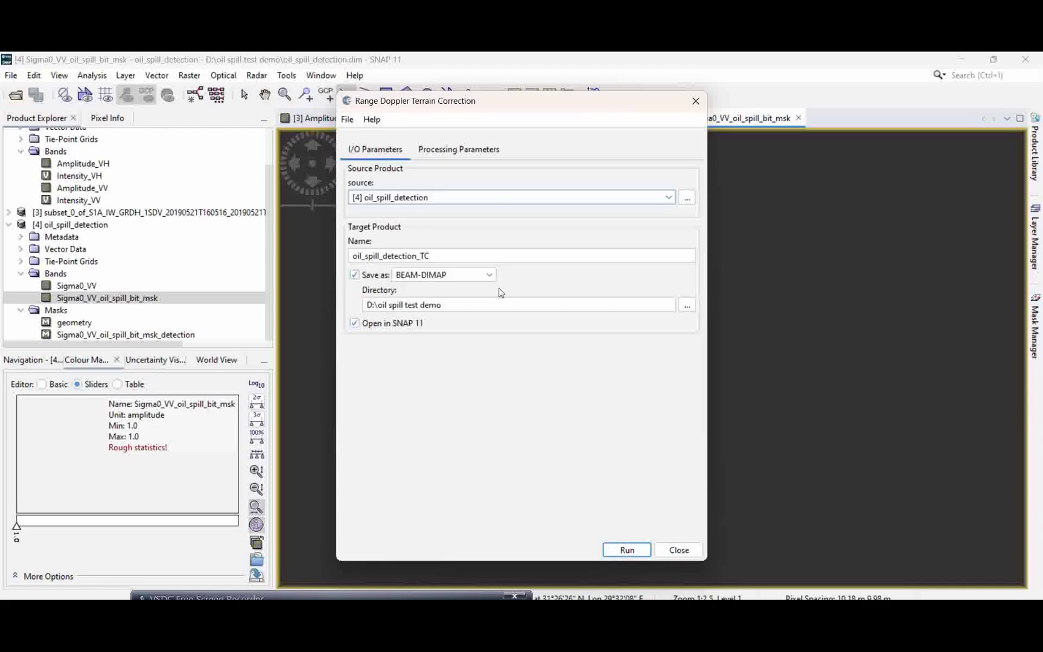
{"action": "left_click", "coordinate": [627, 550]}
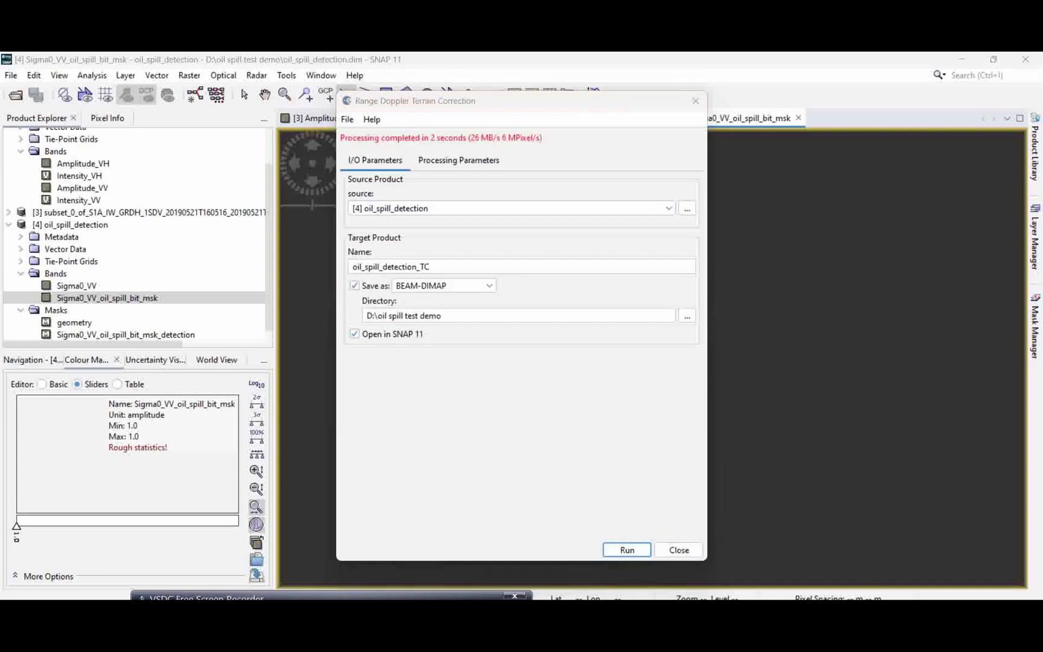
{"action": "left_click", "coordinate": [668, 548]}
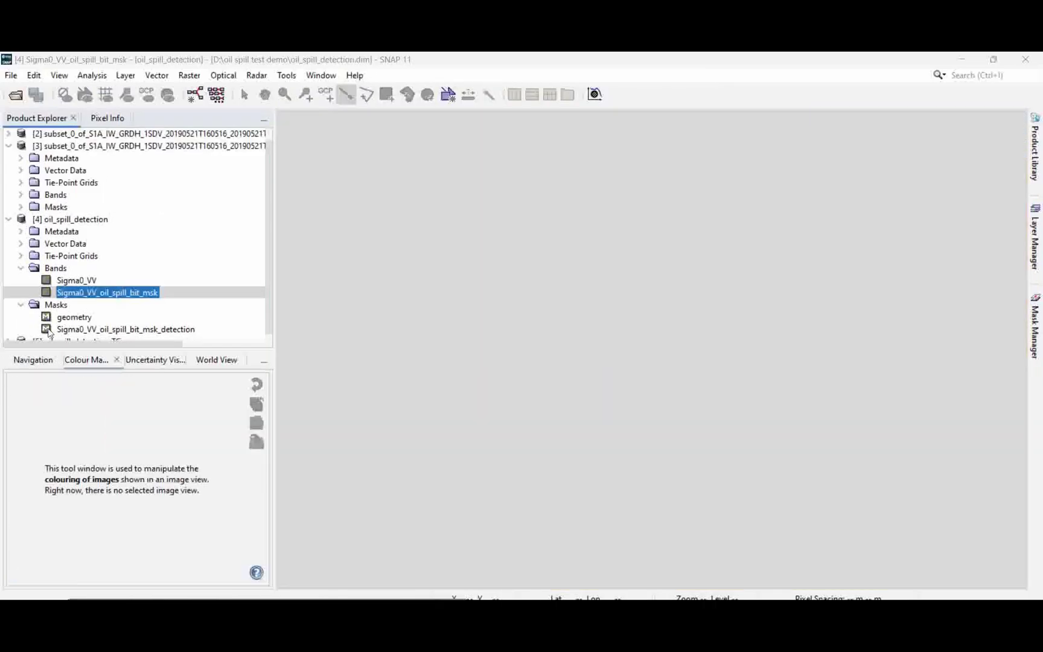
{"action": "right_click", "coordinate": [102, 295]}
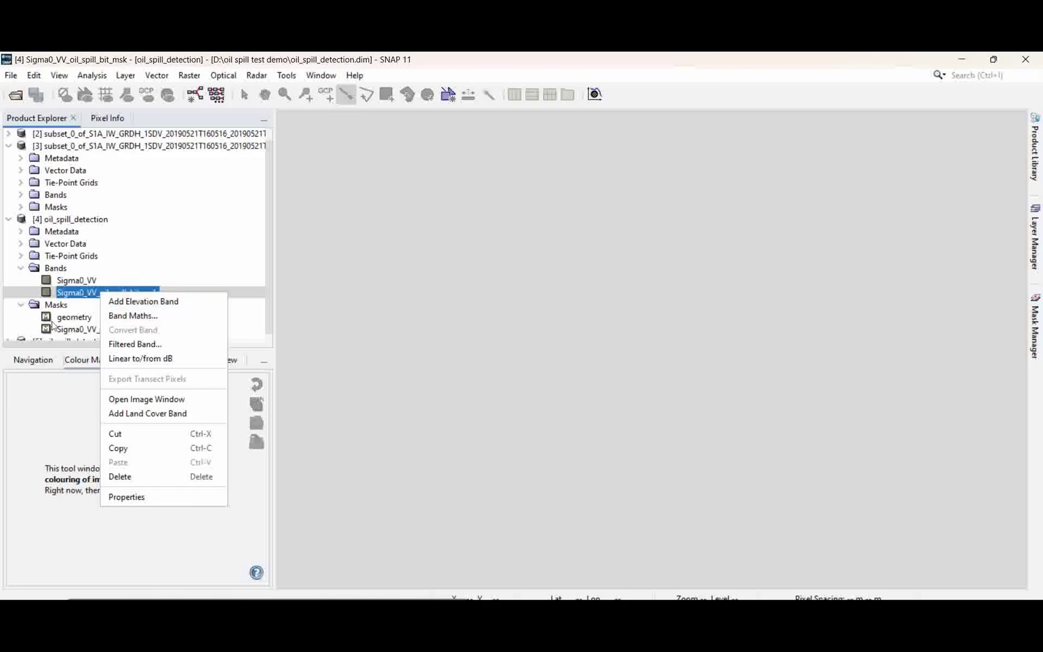
{"action": "left_click", "coordinate": [23, 292]}
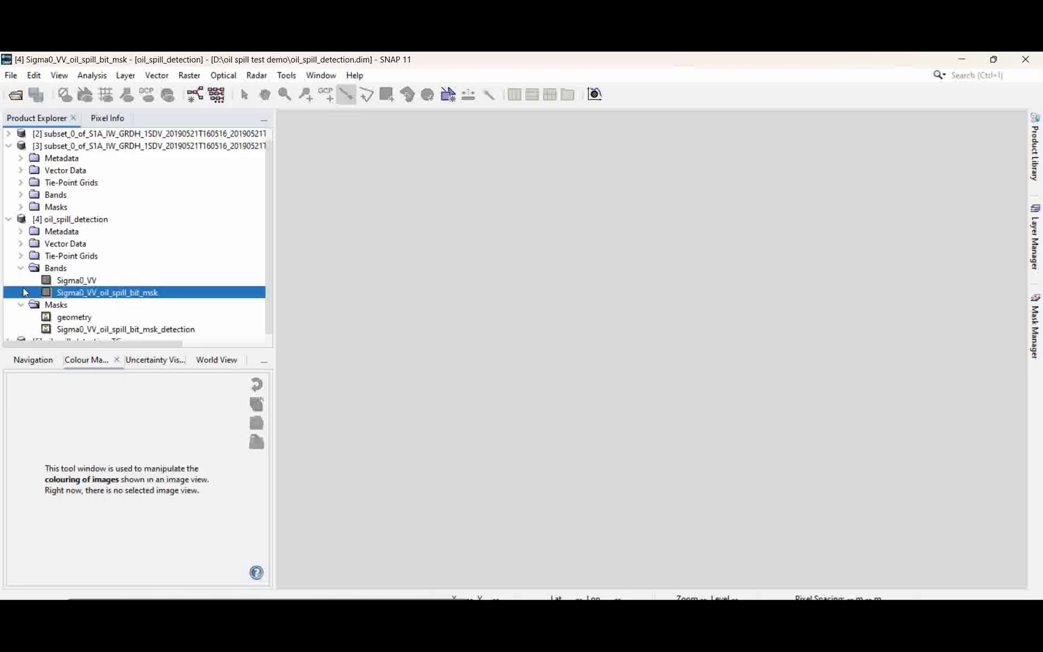
{"action": "left_click", "coordinate": [89, 331]}
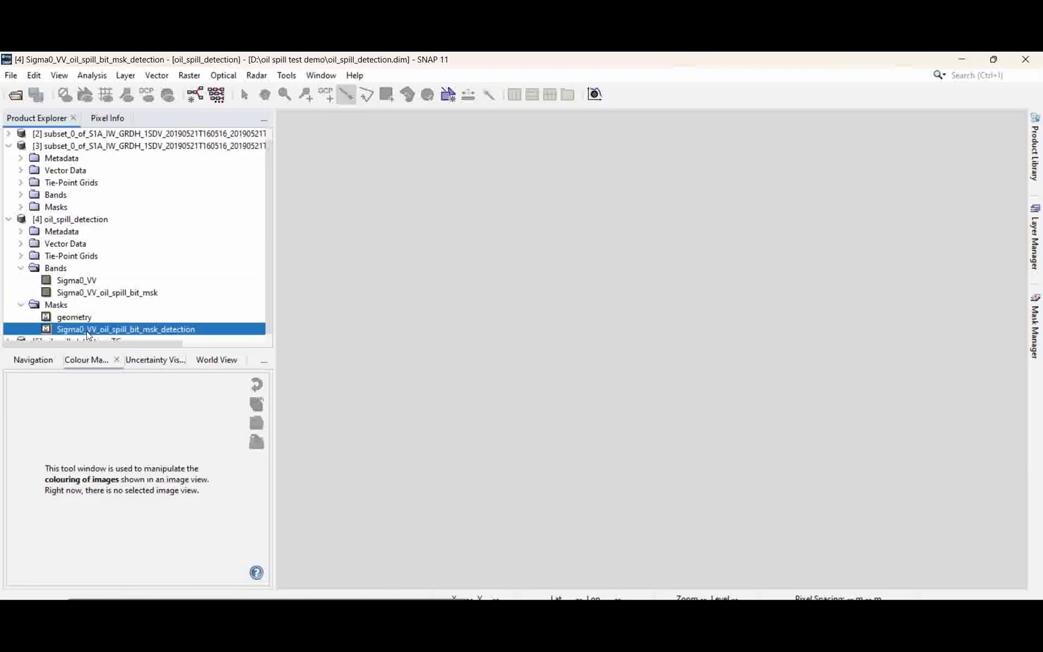
{"action": "right_click", "coordinate": [87, 331]}
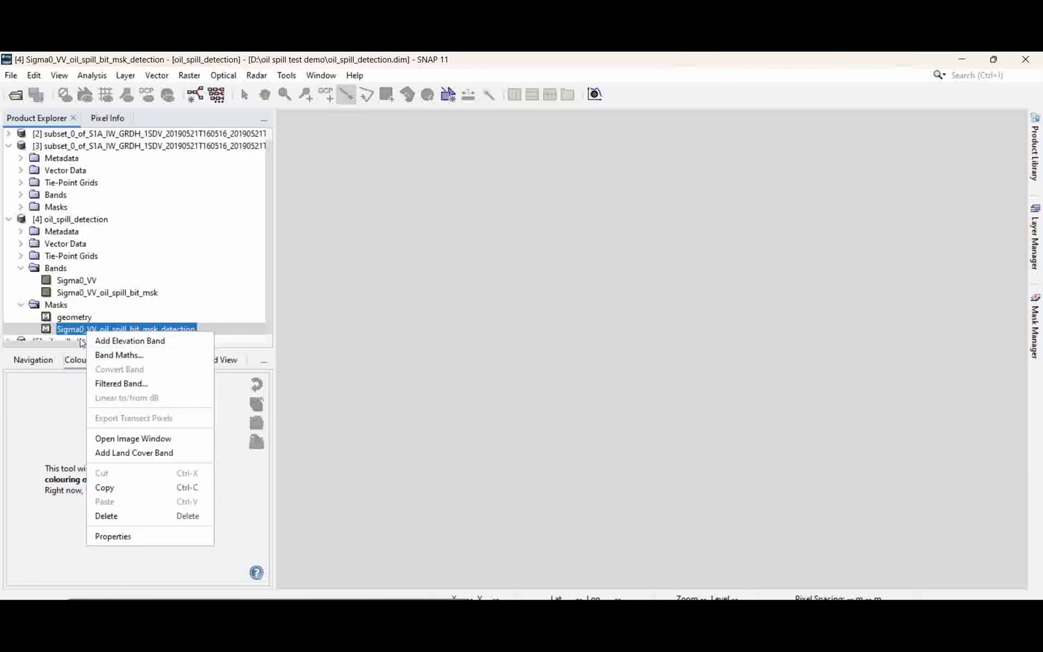
{"action": "scroll", "coordinate": [27, 305], "scroll_direction": "down", "scroll_amount": 1}
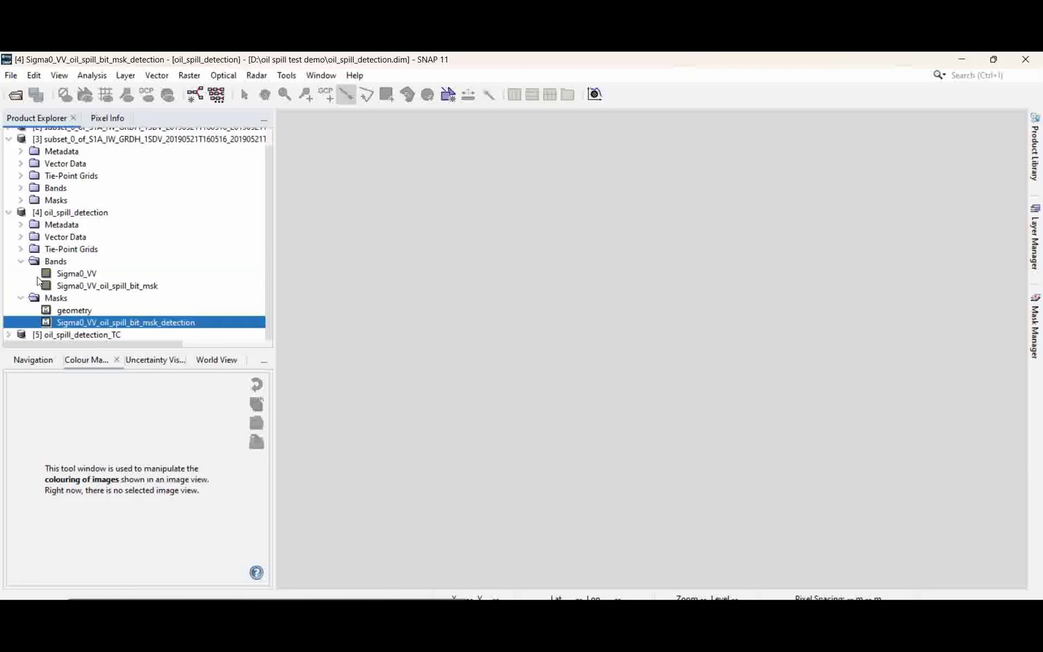
{"action": "scroll", "coordinate": [37, 281], "scroll_direction": "up", "scroll_amount": 1}
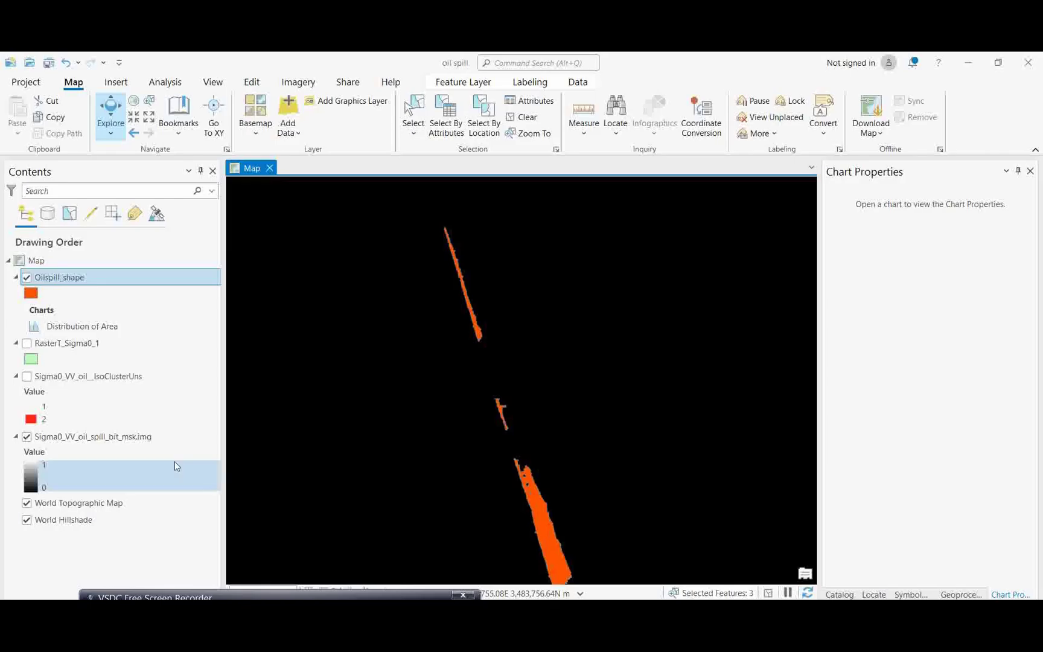
- In ArcGIS Pro, compare the Oilspill_shape polygons with the mask raster beneath by hiding and reshowing the polygon layer
{"action": "left_click_drag", "start_coordinate": [432, 323], "coordinate": [481, 302]}
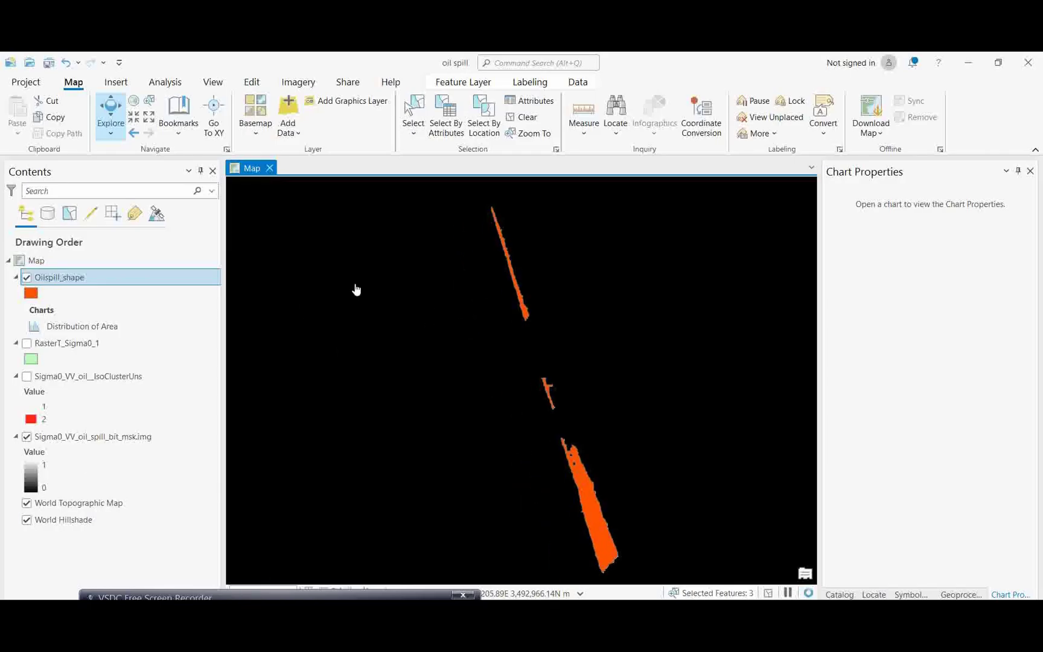
{"action": "mouse_move", "coordinate": [429, 438]}
{"action": "left_mouse_down"}
{"action": "mouse_move", "coordinate": [460, 427]}
{"action": "mouse_move", "coordinate": [431, 459]}
{"action": "mouse_move", "coordinate": [425, 435]}
{"action": "left_mouse_up"}
{"action": "left_click", "coordinate": [29, 279]}
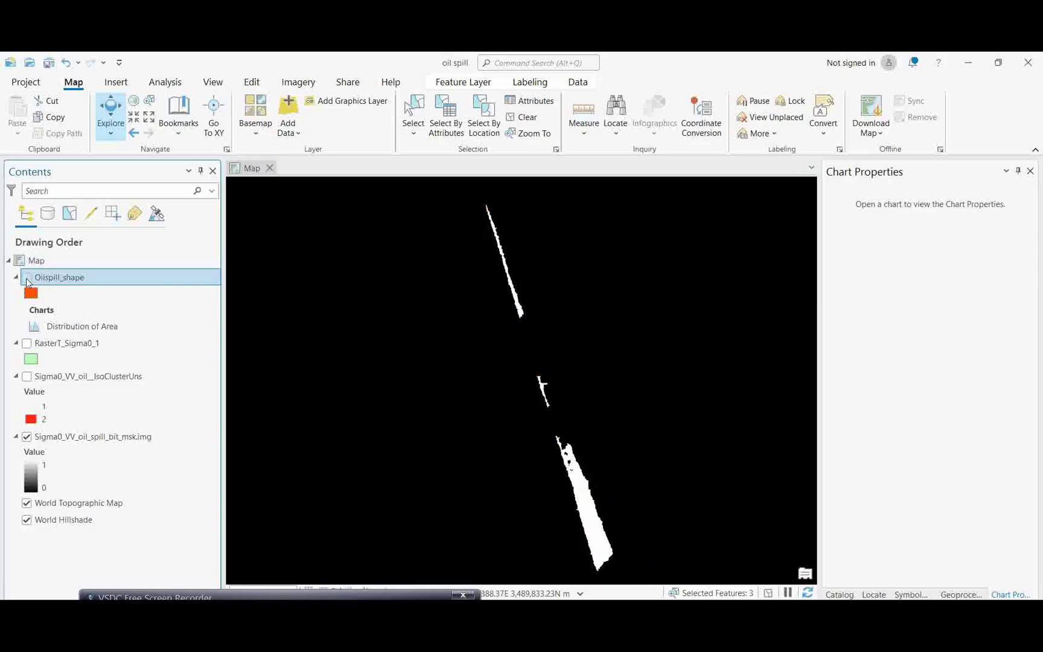
{"action": "left_click", "coordinate": [27, 278]}
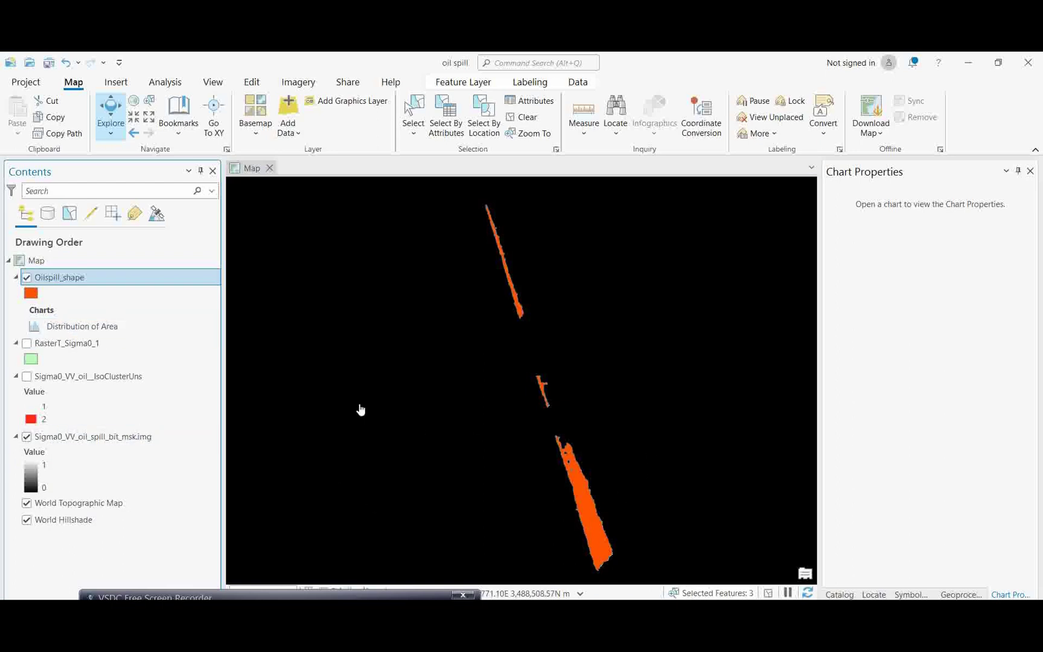
- Select the Sigma0_VV_oil_spill_bit_msk.img layer and view the Iso Cluster Unsupervised Classification tool's parameters before returning to the tool list
{"action": "left_click", "coordinate": [62, 437]}
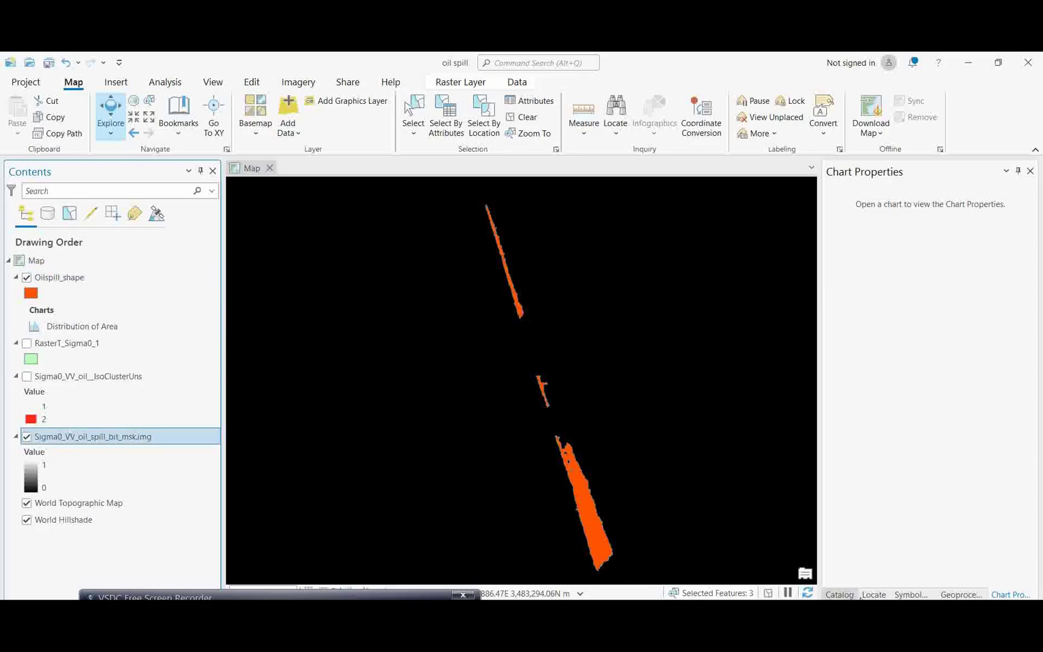
{"action": "left_click", "coordinate": [960, 594]}
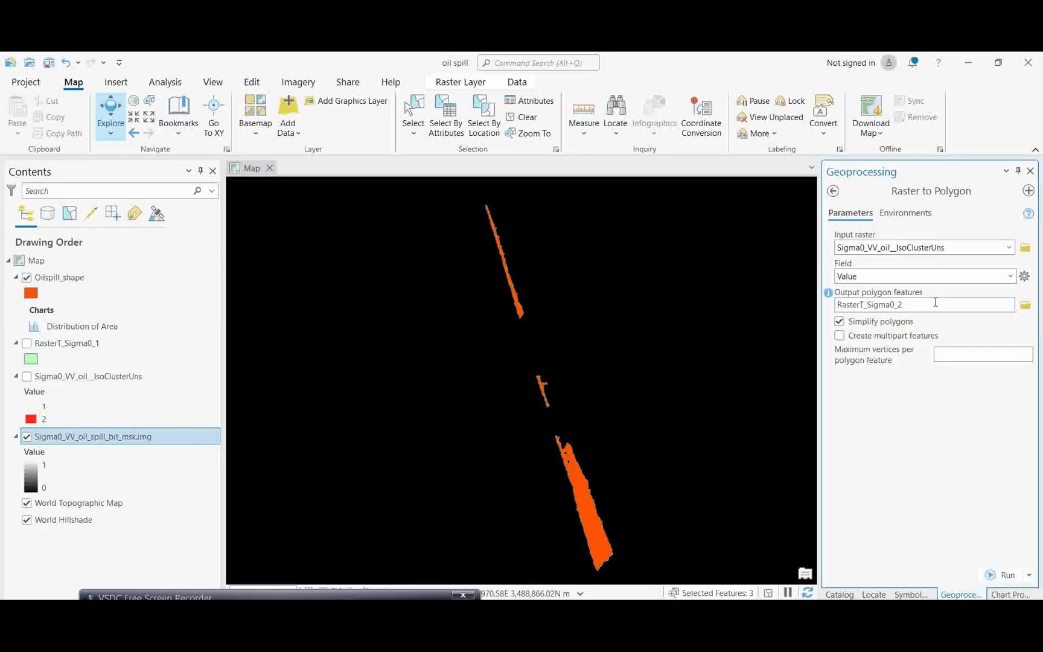
{"action": "left_click", "coordinate": [833, 190]}
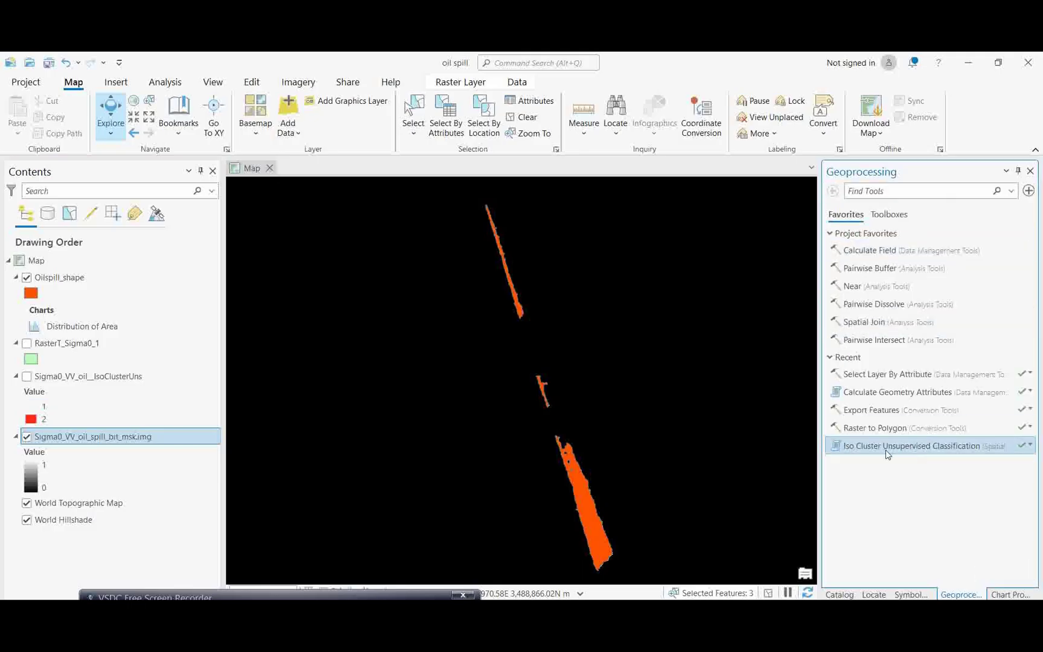
{"action": "left_click", "coordinate": [887, 456]}
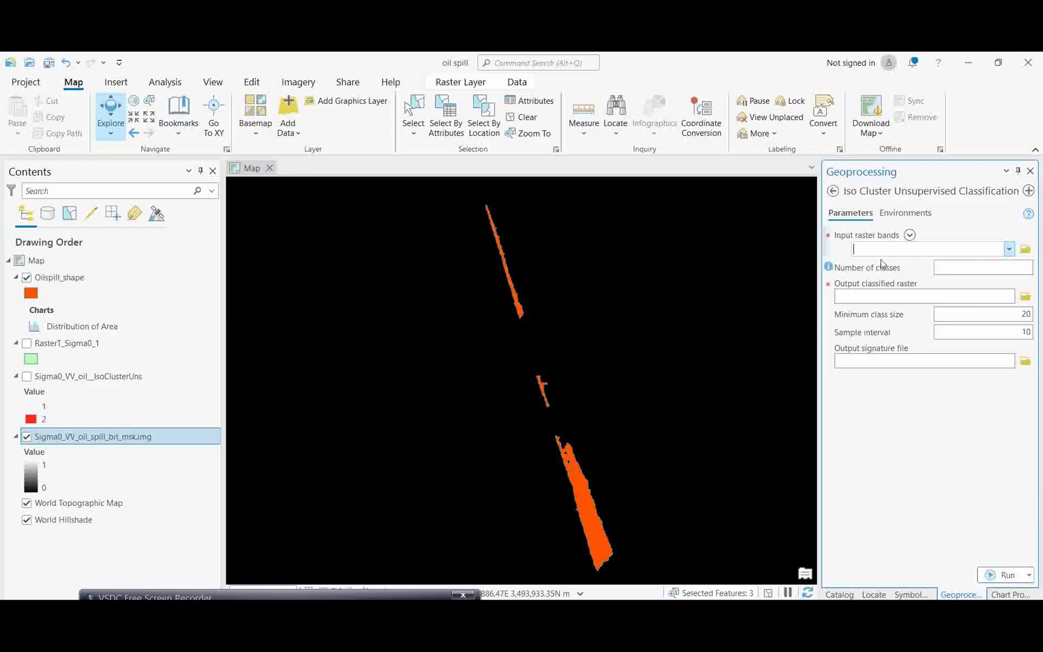
{"action": "left_click", "coordinate": [833, 191]}
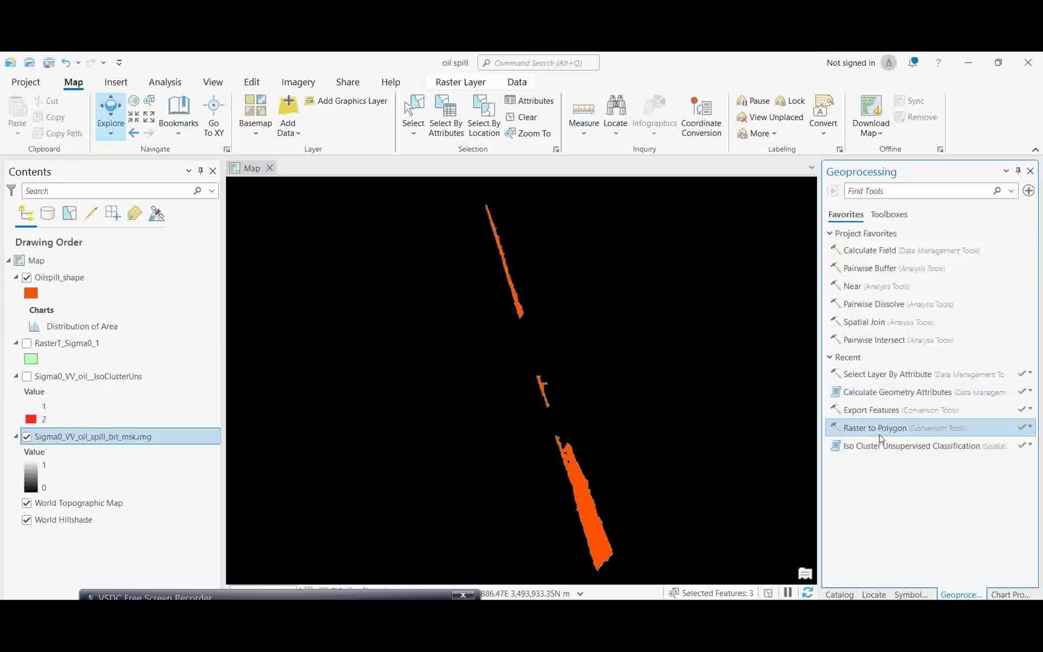
- Display the Sigma0_VV_oil__IsoClusterUns layer in place of Oilspill_shape and view the Raster to Polygon tool's parameters
{"action": "left_click", "coordinate": [27, 376]}
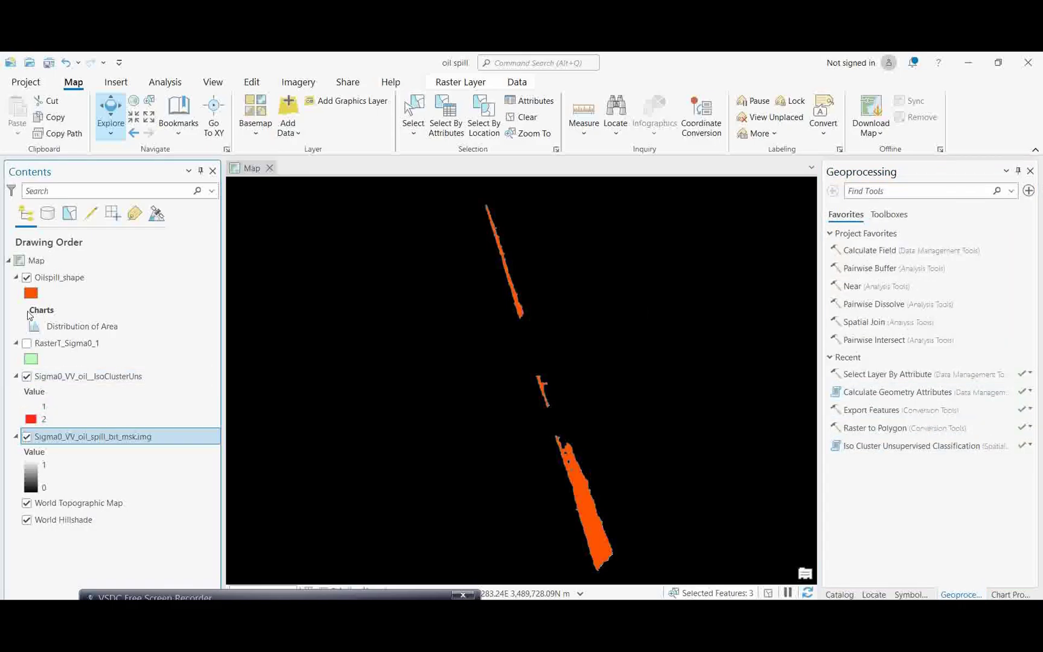
{"action": "left_click", "coordinate": [27, 279]}
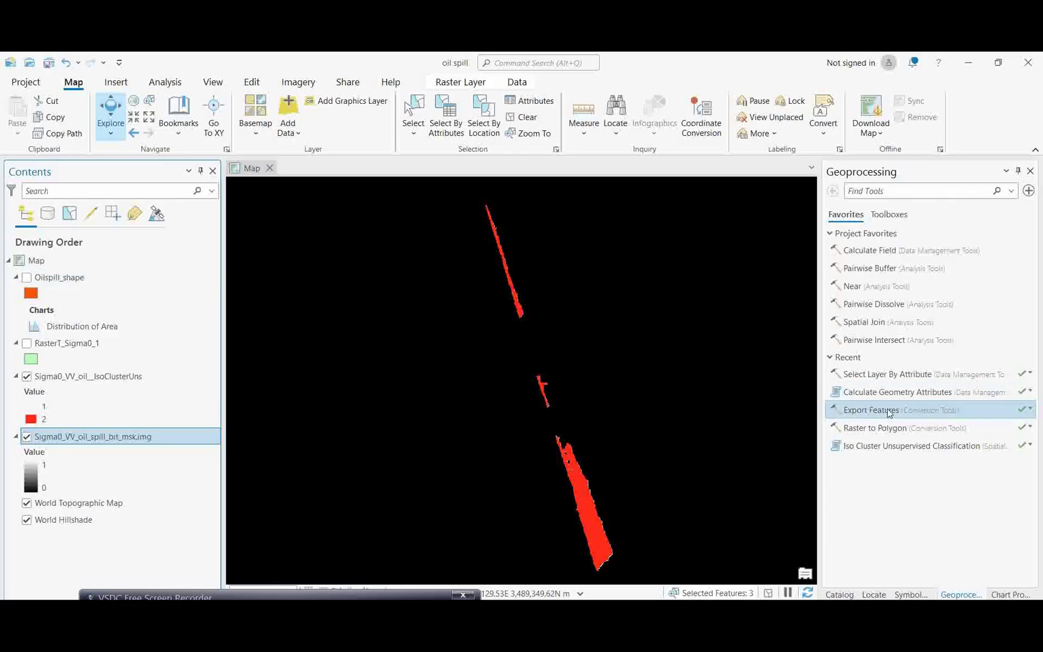
{"action": "left_click", "coordinate": [55, 377]}
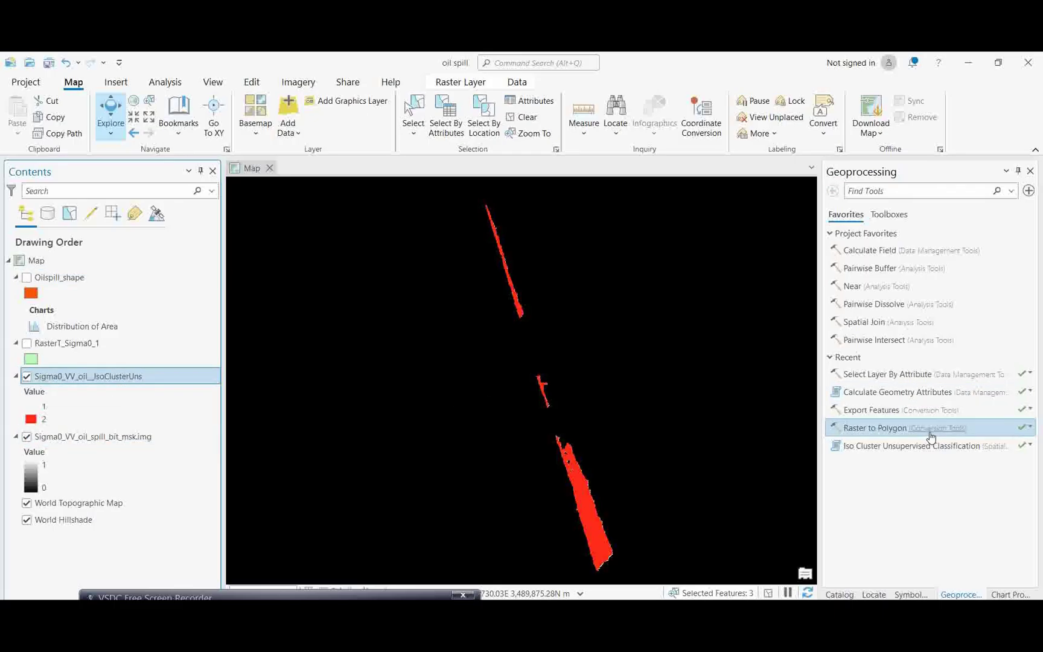
{"action": "left_click", "coordinate": [881, 430]}
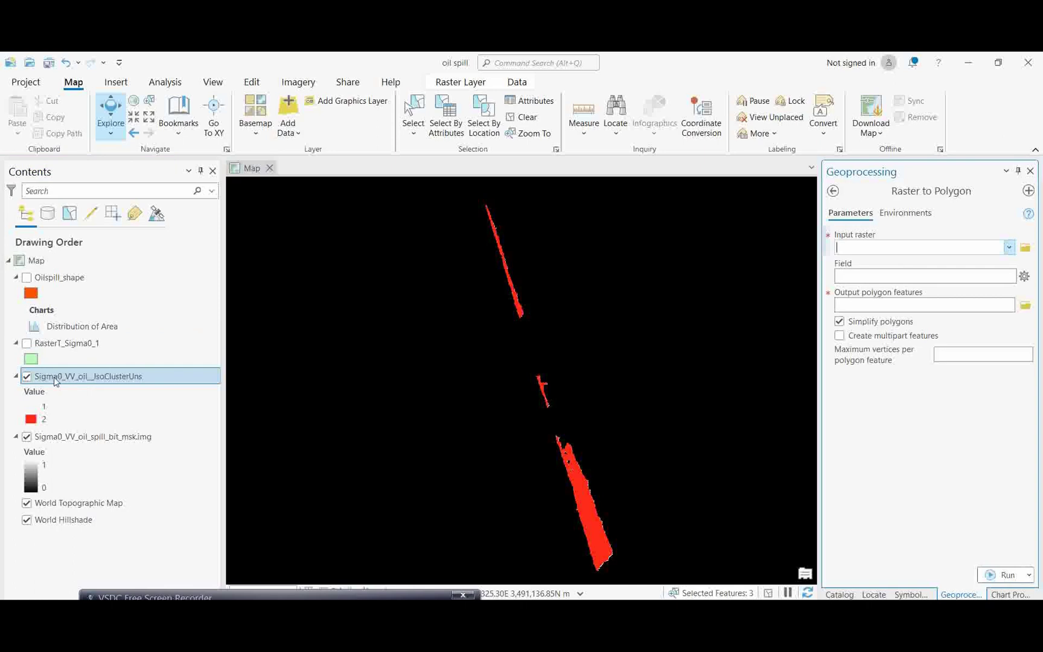
- Display the RasterT_Sigma0_1 layer in place of Sigma0_VV_oil__IsoClusterUns and open its attribute table
{"action": "left_click", "coordinate": [26, 377]}
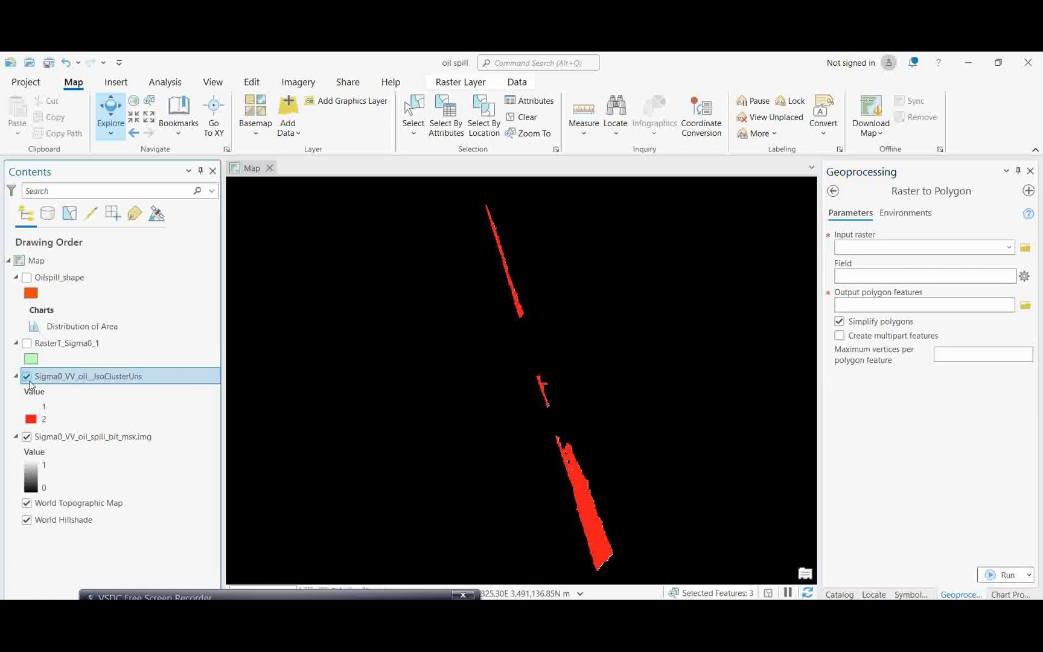
{"action": "left_click", "coordinate": [26, 345]}
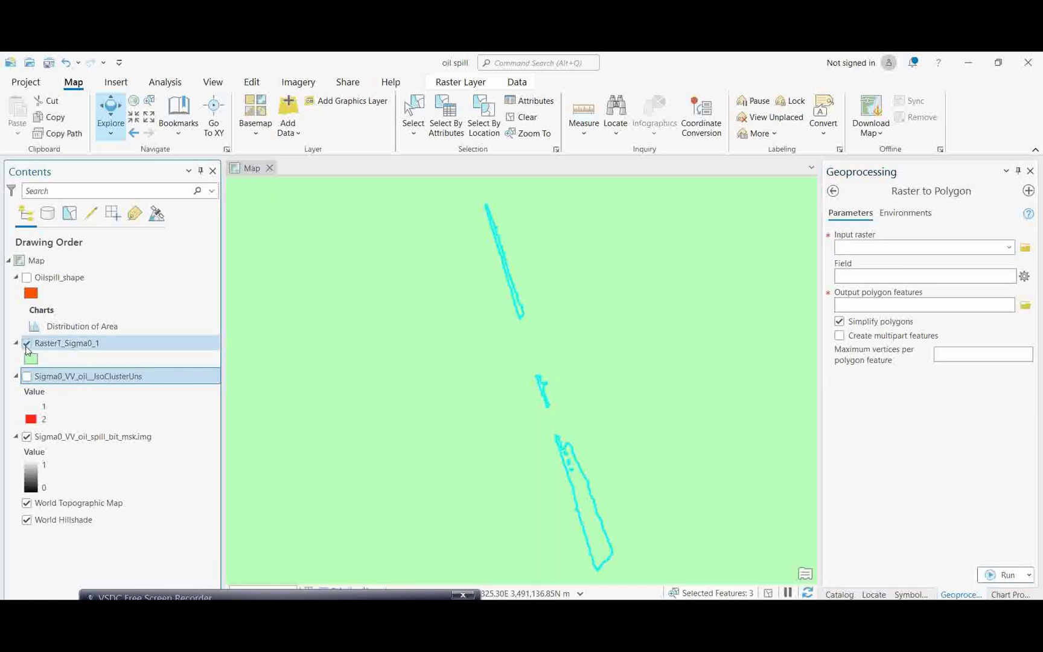
{"action": "right_click", "coordinate": [94, 344]}
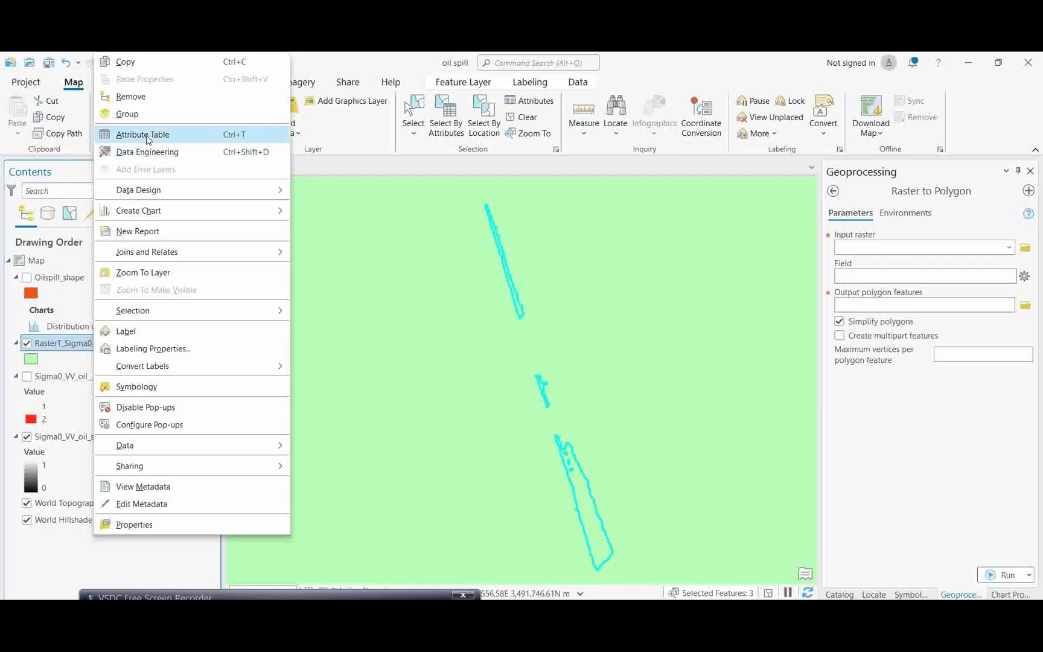
{"action": "left_click", "coordinate": [148, 140]}
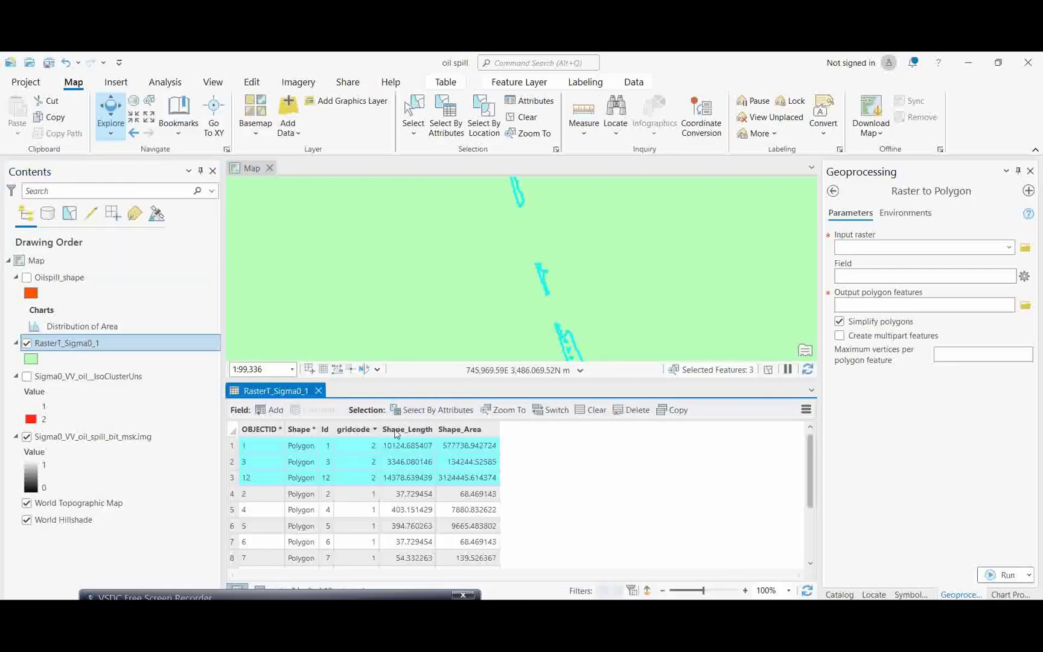
- View the attribute selection query for RasterT_Sigma0_1 and the layer's feature export options, leaving both without running anything
{"action": "left_click", "coordinate": [431, 410]}
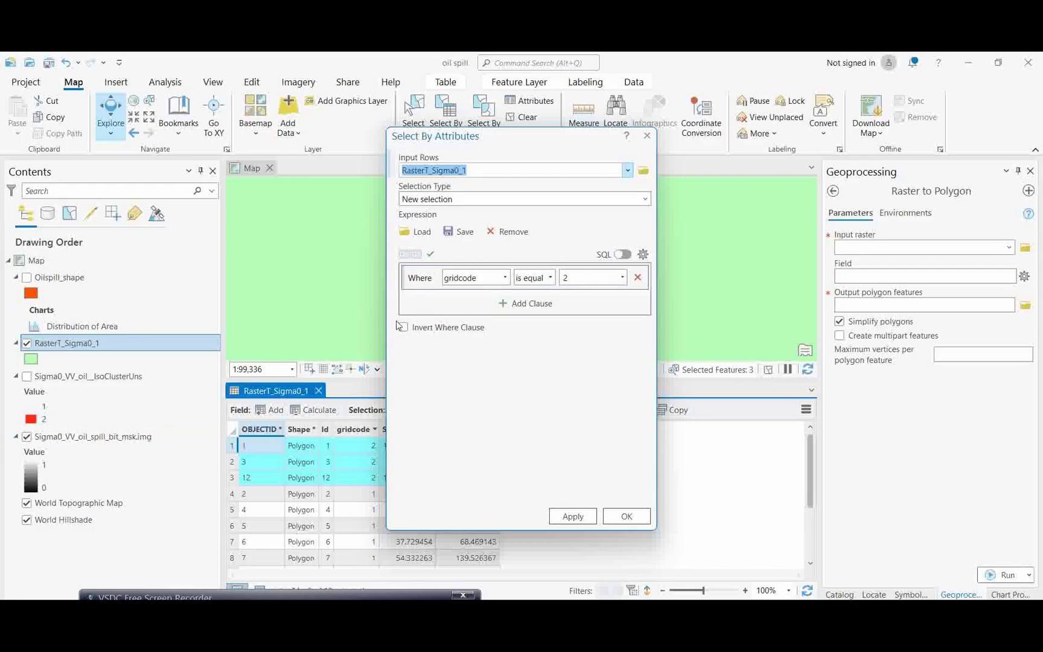
{"action": "left_click", "coordinate": [647, 135]}
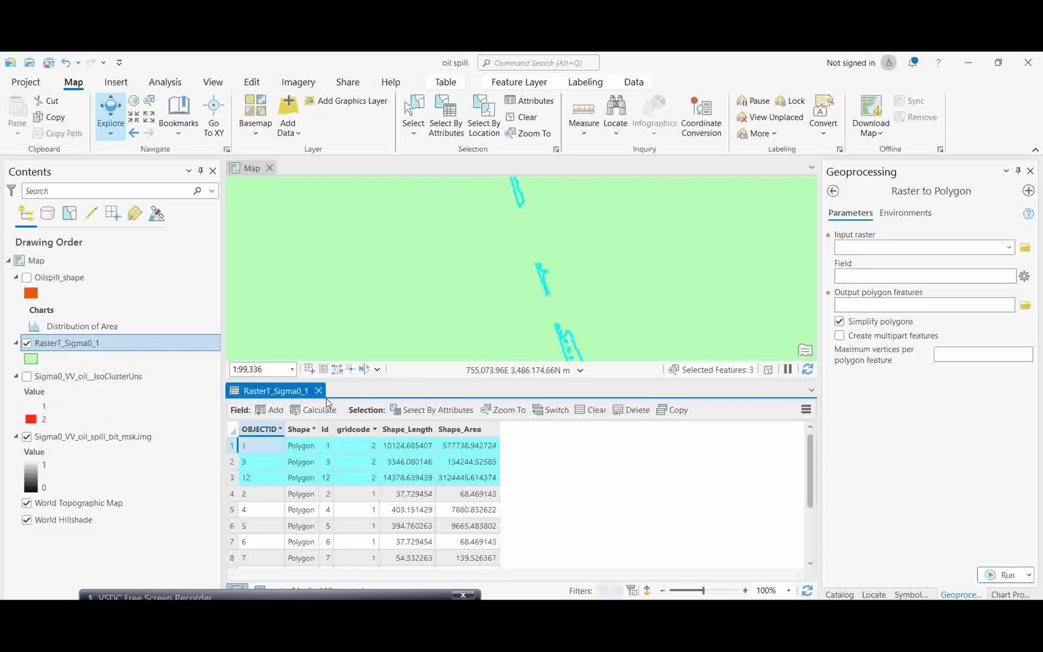
{"action": "right_click", "coordinate": [59, 345]}
{"action": "mouse_move", "coordinate": [245, 449]}
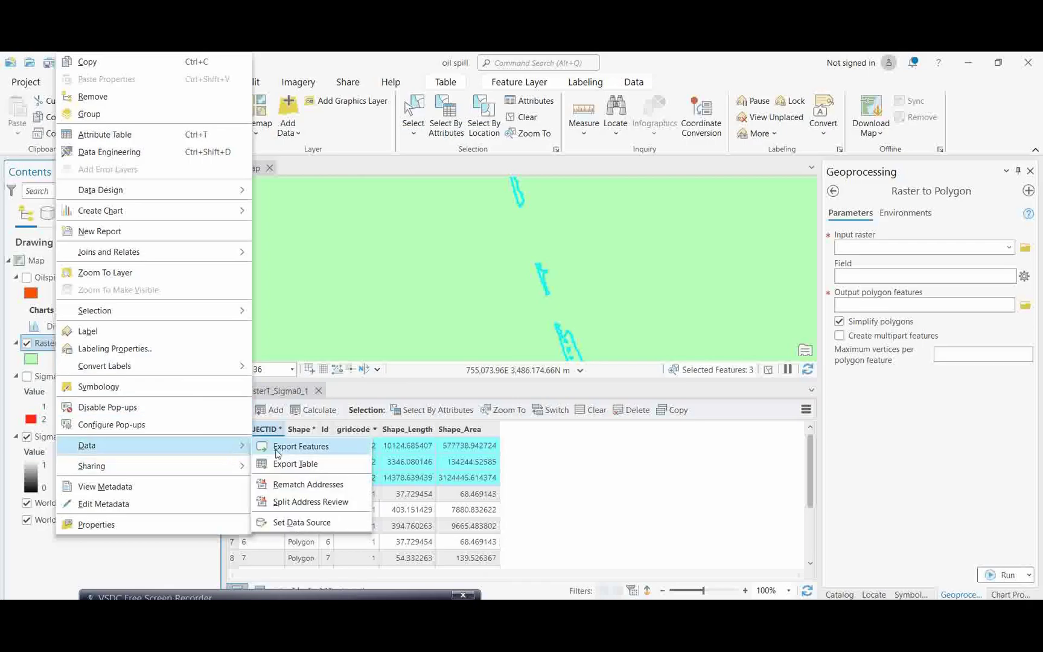
{"action": "left_click", "coordinate": [359, 64]}
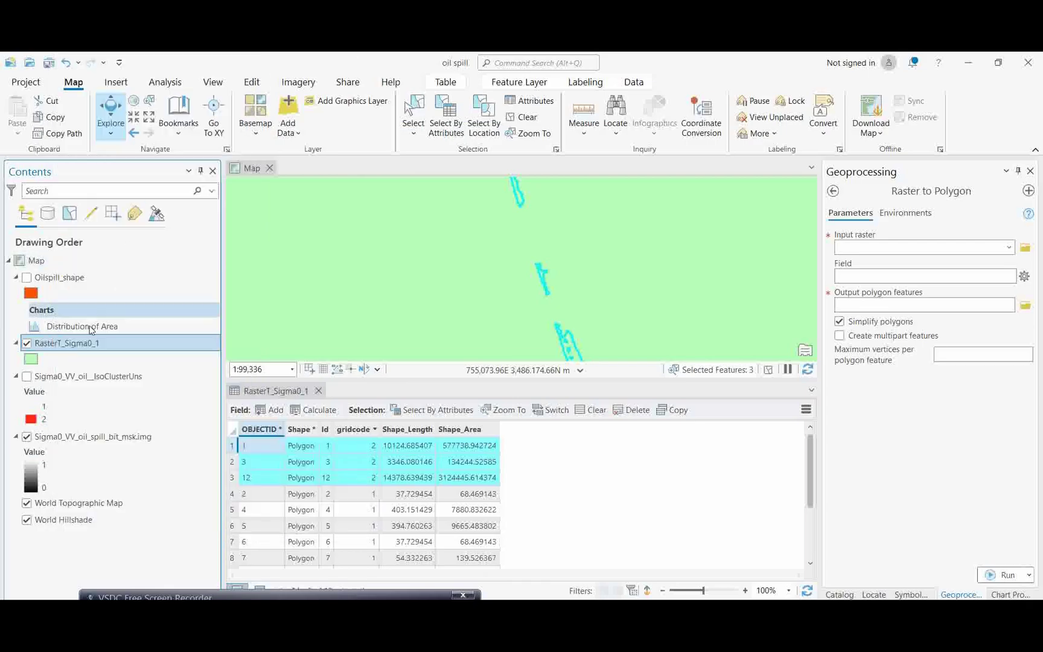
- Display the Oilspill_shape layer in place of RasterT_Sigma0_1 and open its attribute table
{"action": "left_click", "coordinate": [27, 344]}
{"action": "left_click", "coordinate": [26, 277]}
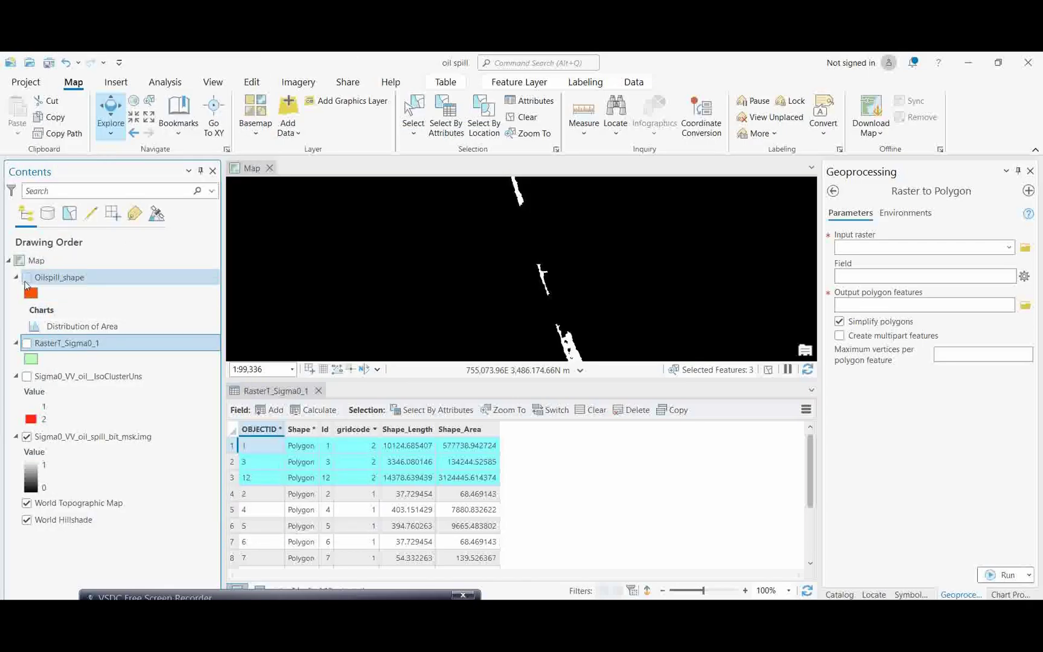
{"action": "right_click", "coordinate": [60, 276]}
{"action": "left_click", "coordinate": [105, 199]}
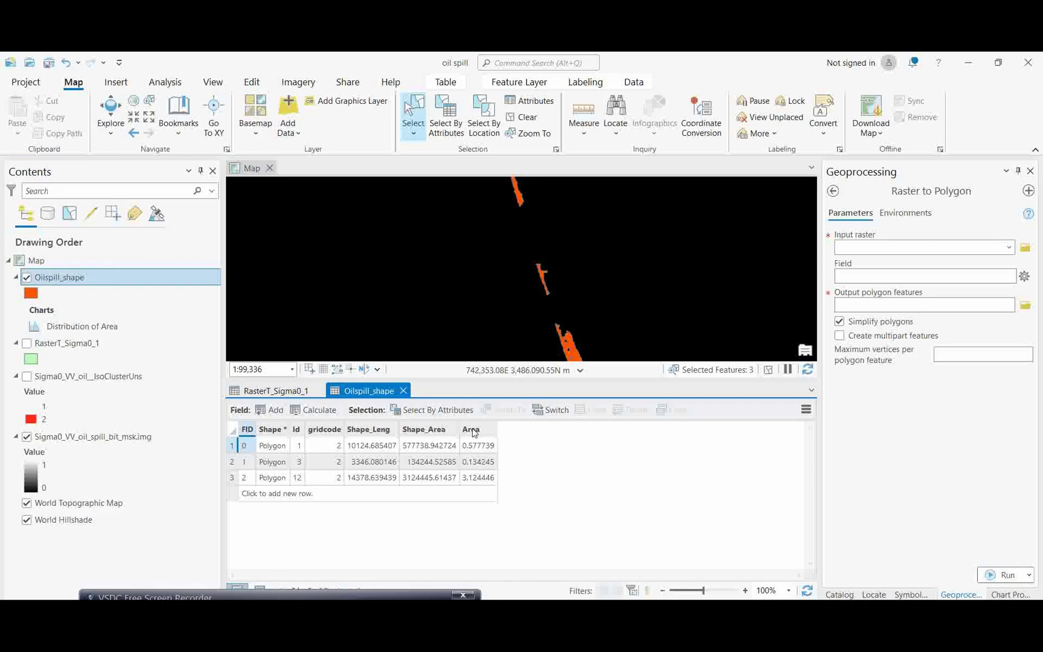
- Add a field of type Double with the default name Field to Oilspill_shape, save the changes and close the fields view
{"action": "left_click", "coordinate": [270, 410]}
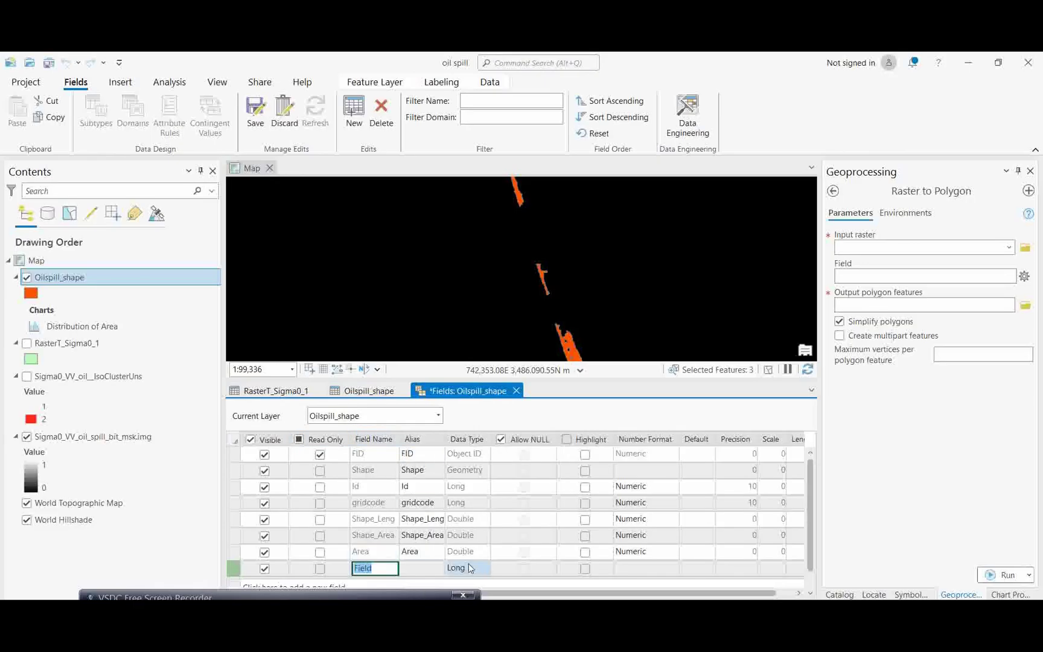
{"action": "left_click", "coordinate": [471, 568]}
{"action": "left_click", "coordinate": [472, 532]}
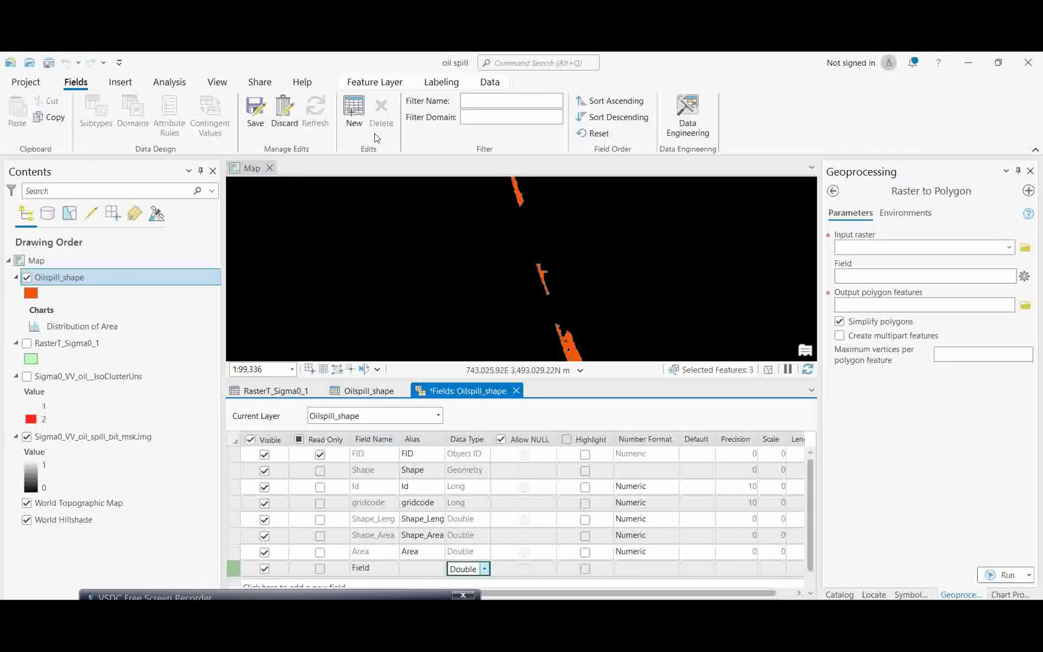
{"action": "left_click", "coordinate": [260, 115]}
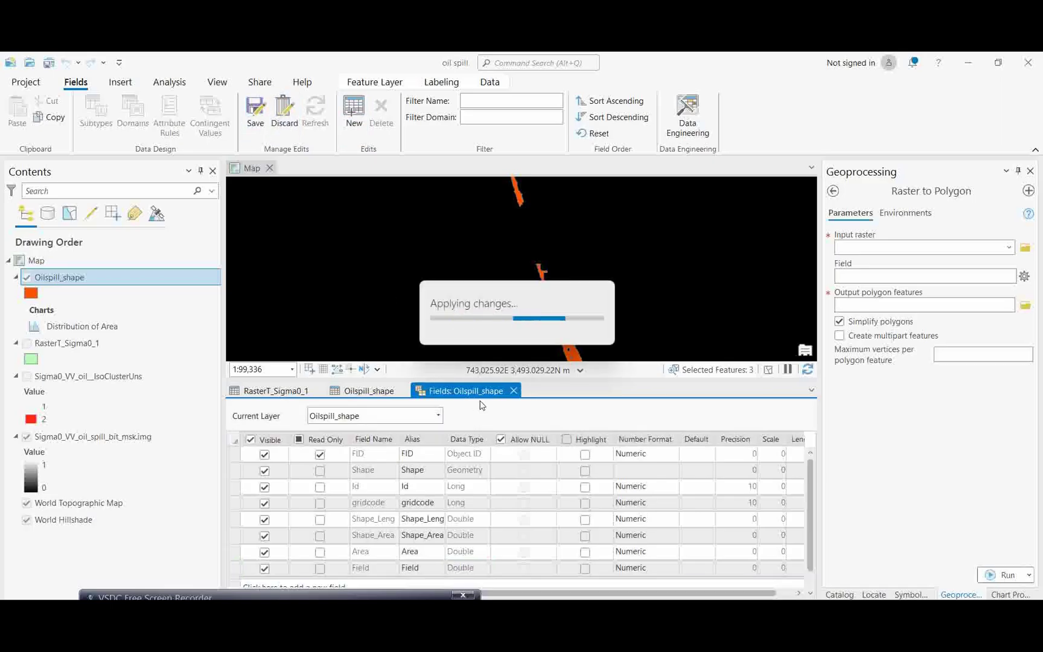
{"action": "left_click", "coordinate": [511, 391]}
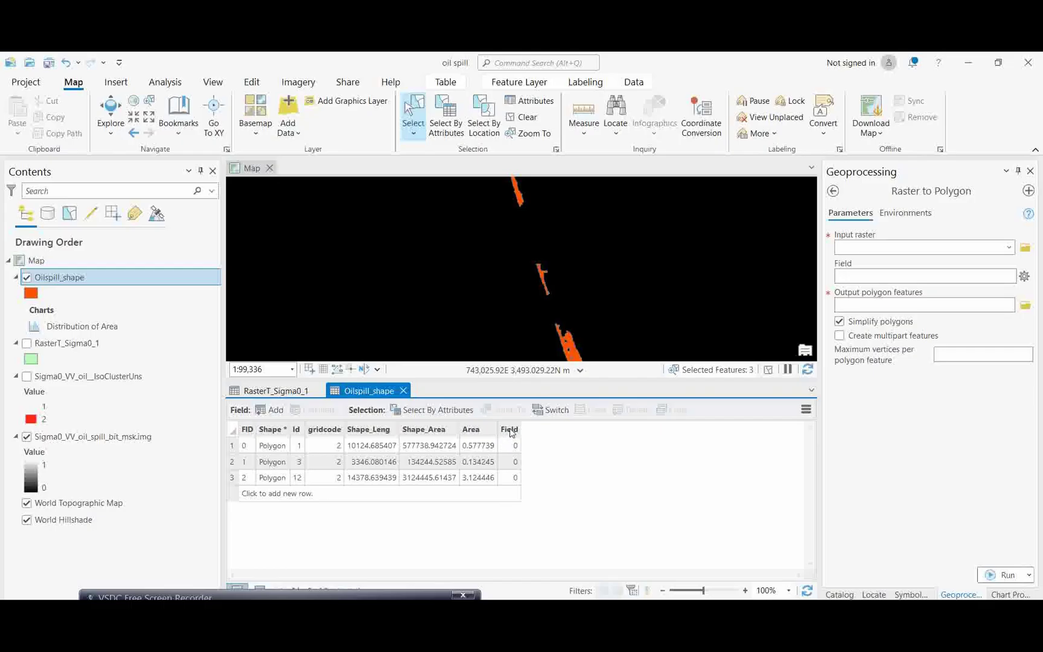
- Calculate the polygon areas in square kilometers into the new Field column of Oilspill_shape
{"action": "left_click", "coordinate": [510, 429]}
{"action": "right_click", "coordinate": [510, 430]}
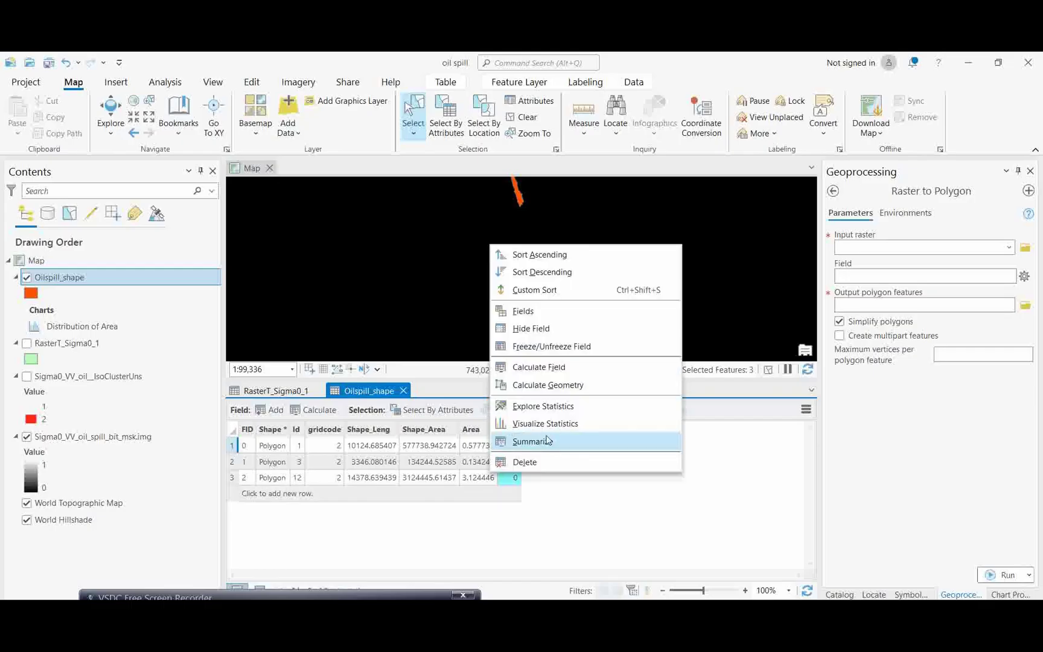
{"action": "left_click", "coordinate": [534, 385]}
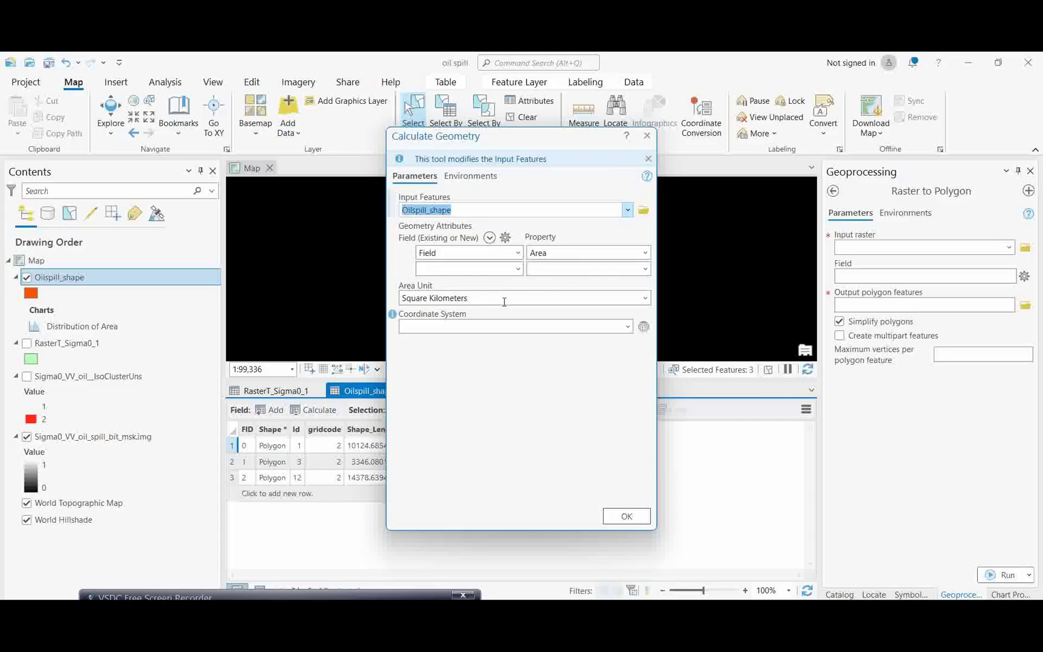
{"action": "left_click", "coordinate": [640, 518]}
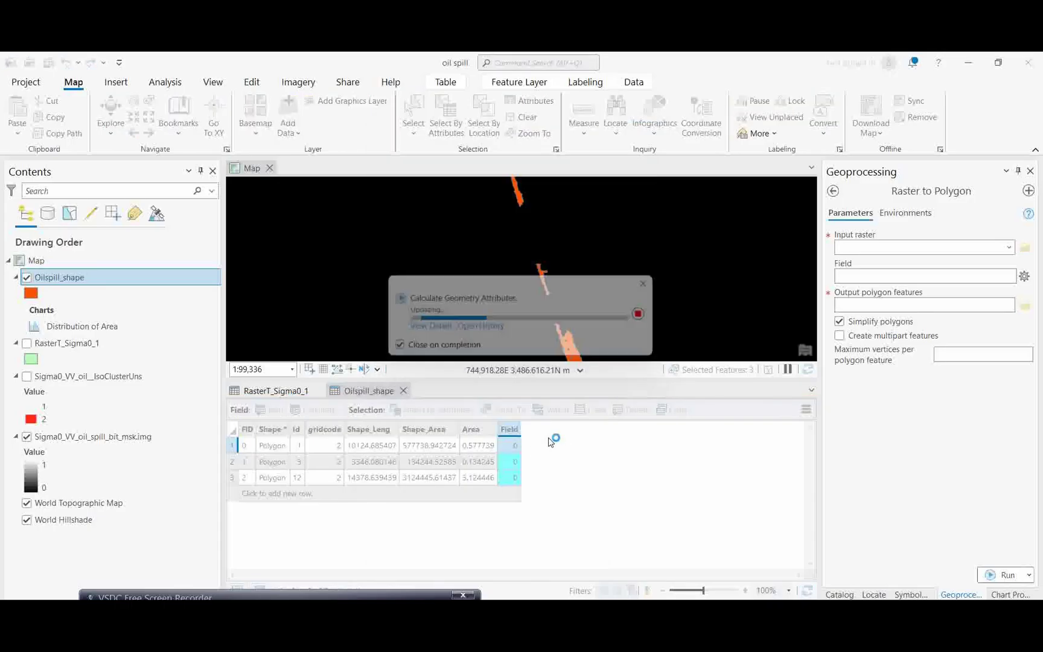
{"action": "left_click", "coordinate": [524, 427]}
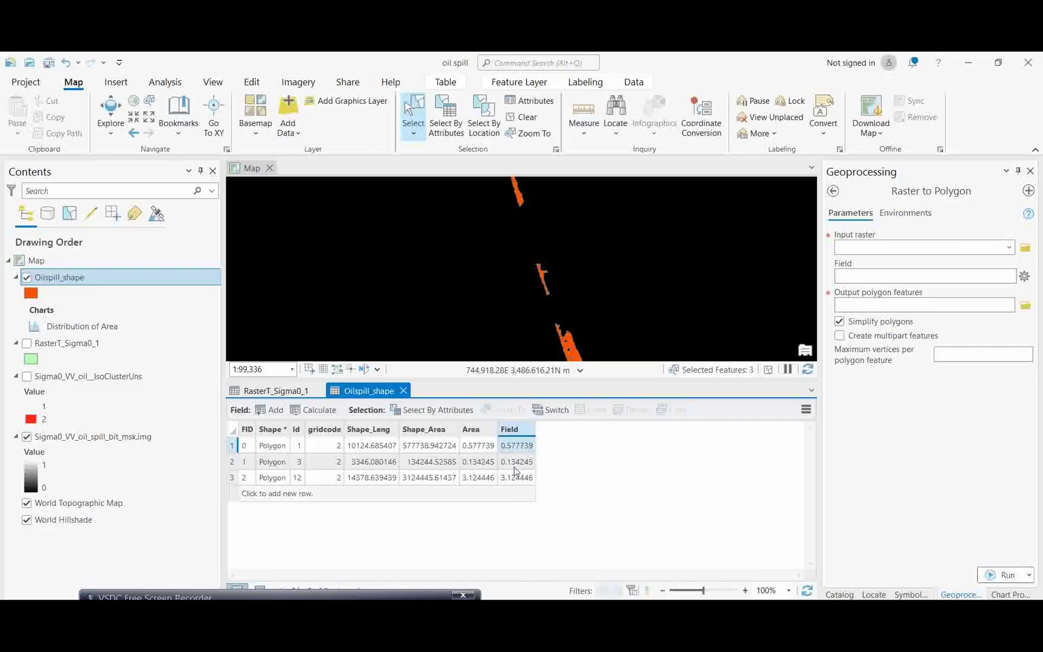